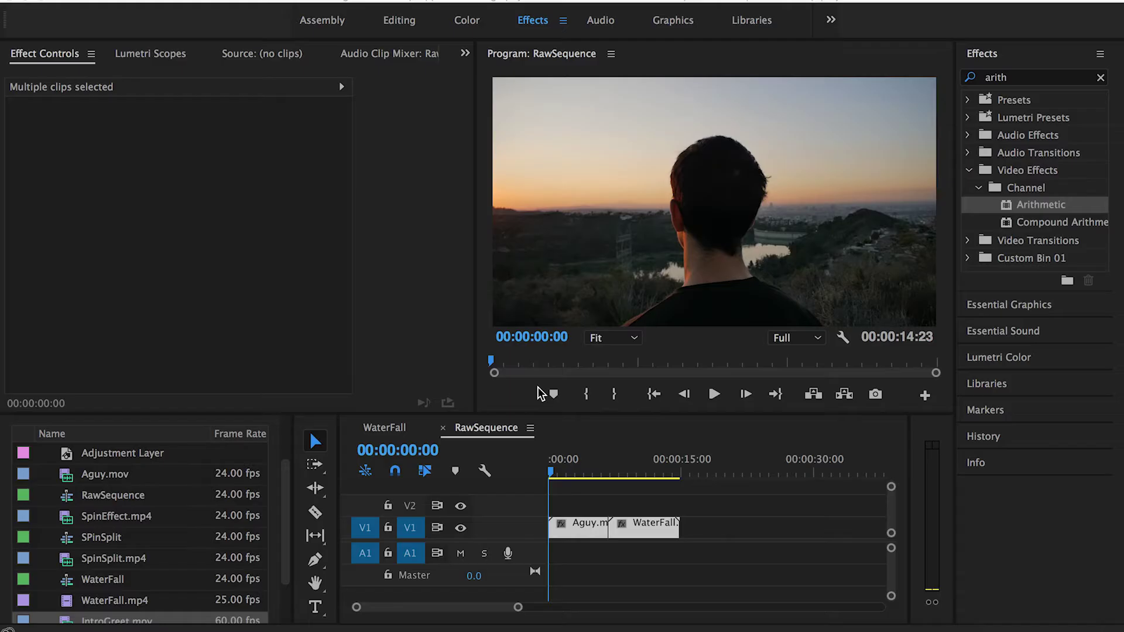
# Open Import Presets from the Effects panel menu, then cancel without importing.
pyautogui.hotkey('shift', '7')
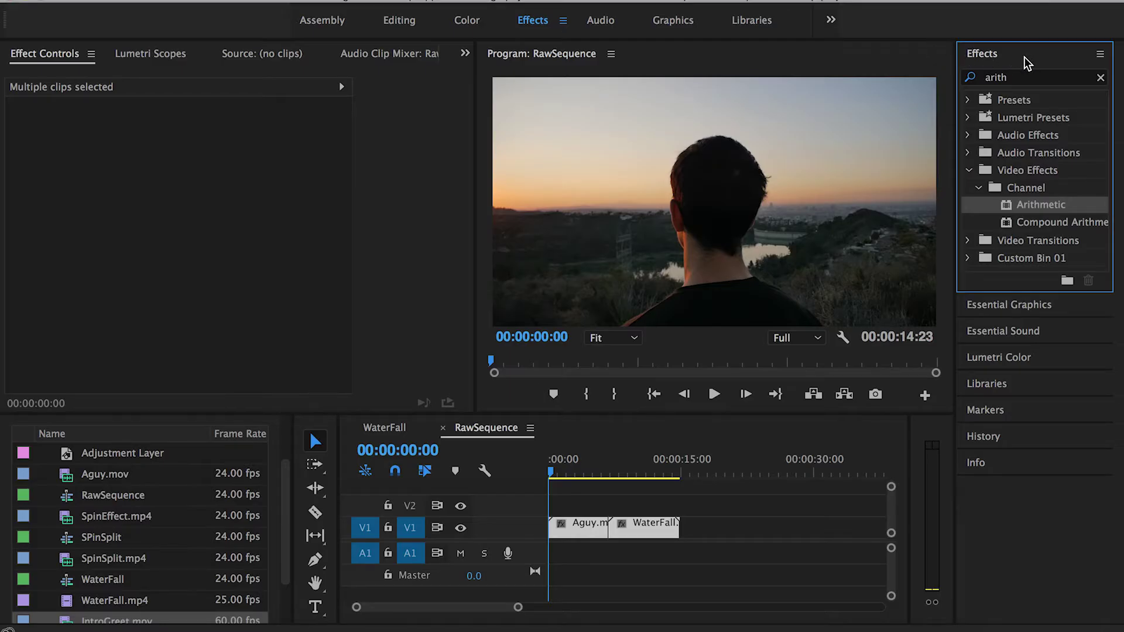
pyautogui.click(1101, 55)
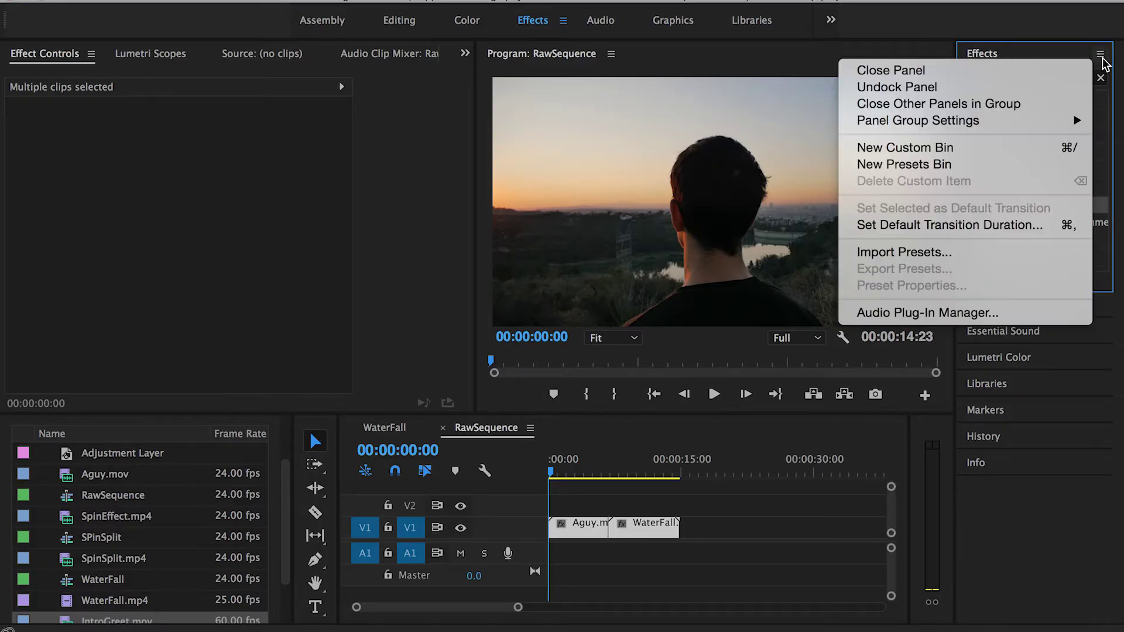
pyautogui.click(935, 252)
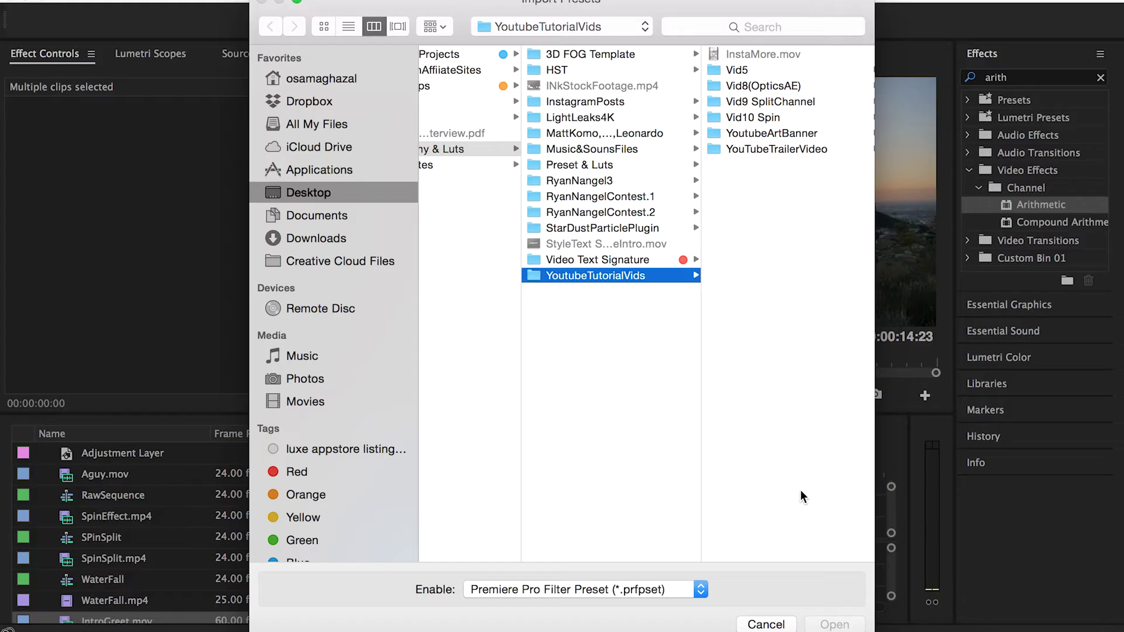
pyautogui.click(765, 625)
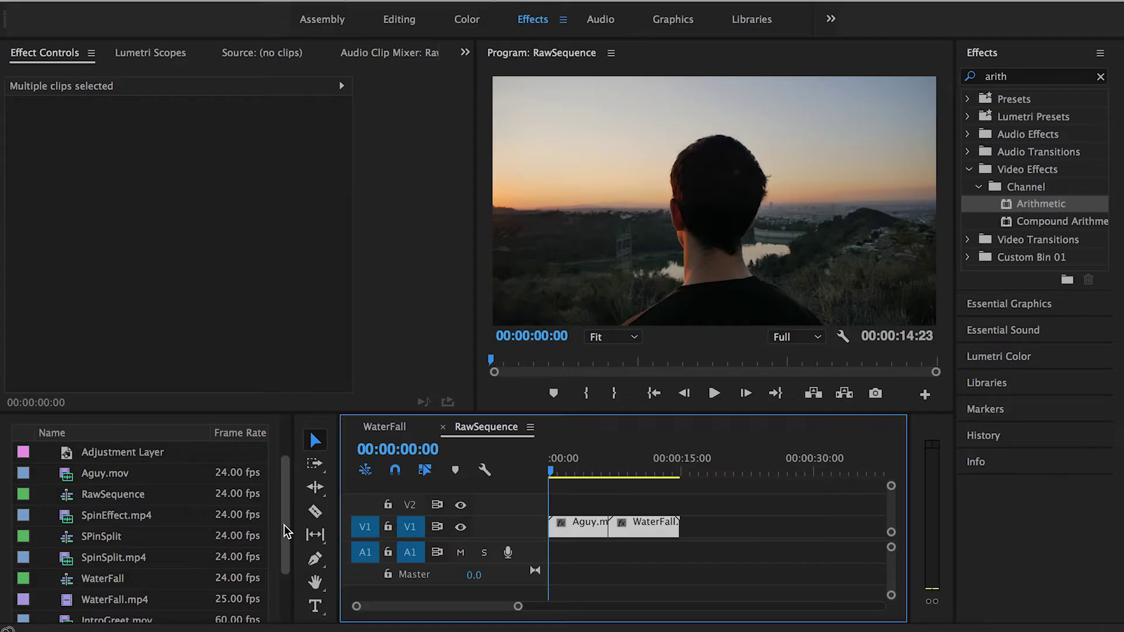
# Create a new adjustment layer and place it on V2 over the cut between the clips.
pyautogui.moveTo(283, 532); pyautogui.dragTo(286, 573)
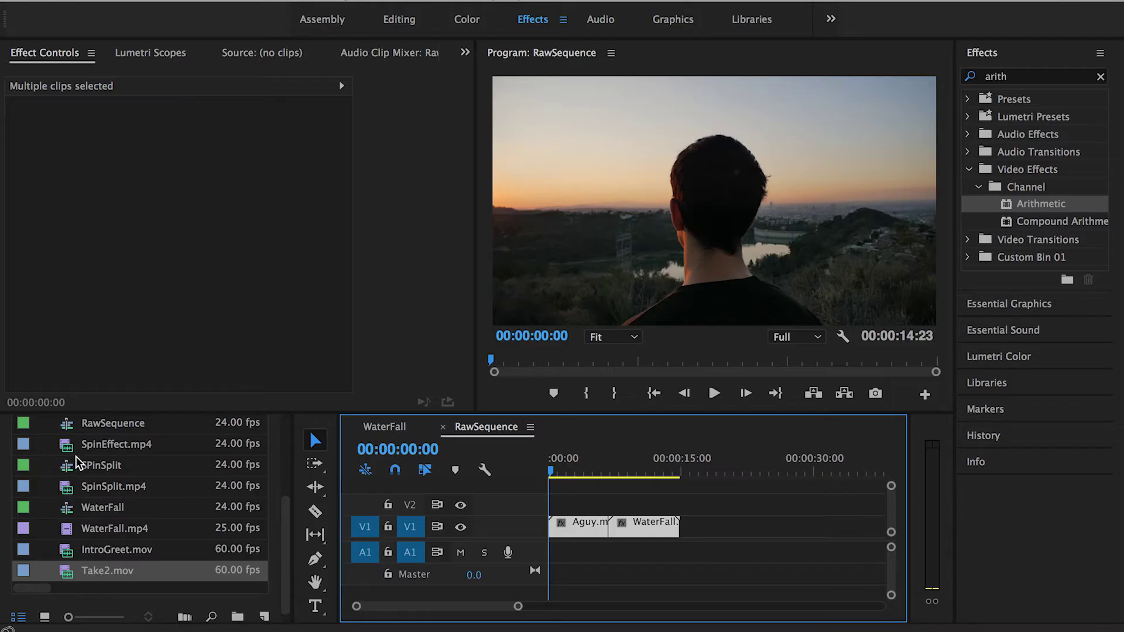
pyautogui.click(264, 619)
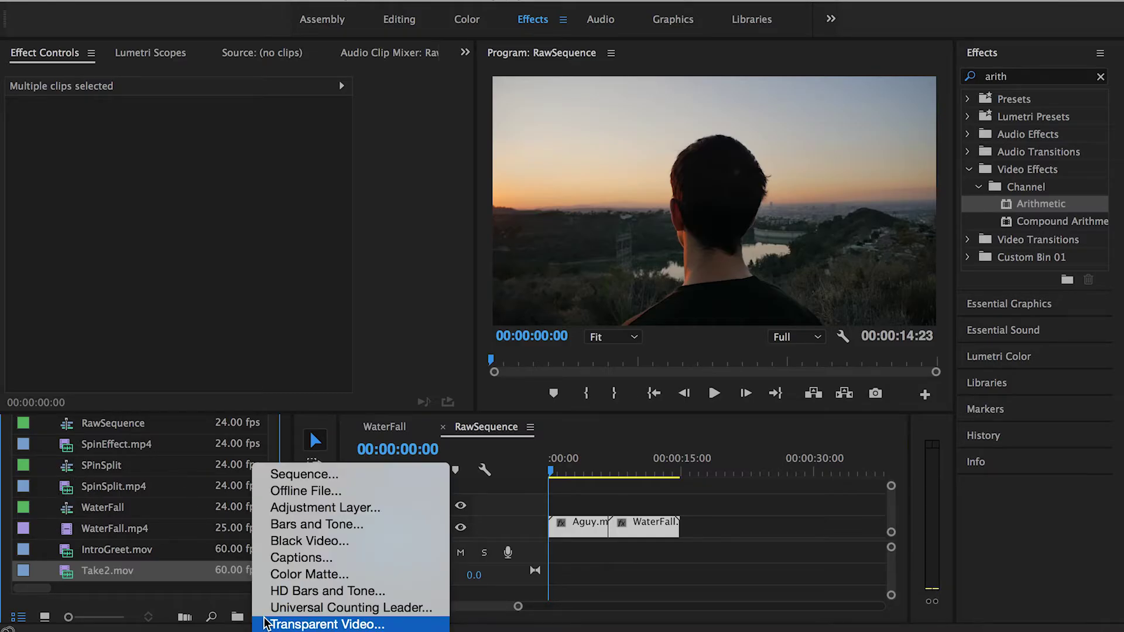
pyautogui.click(307, 510)
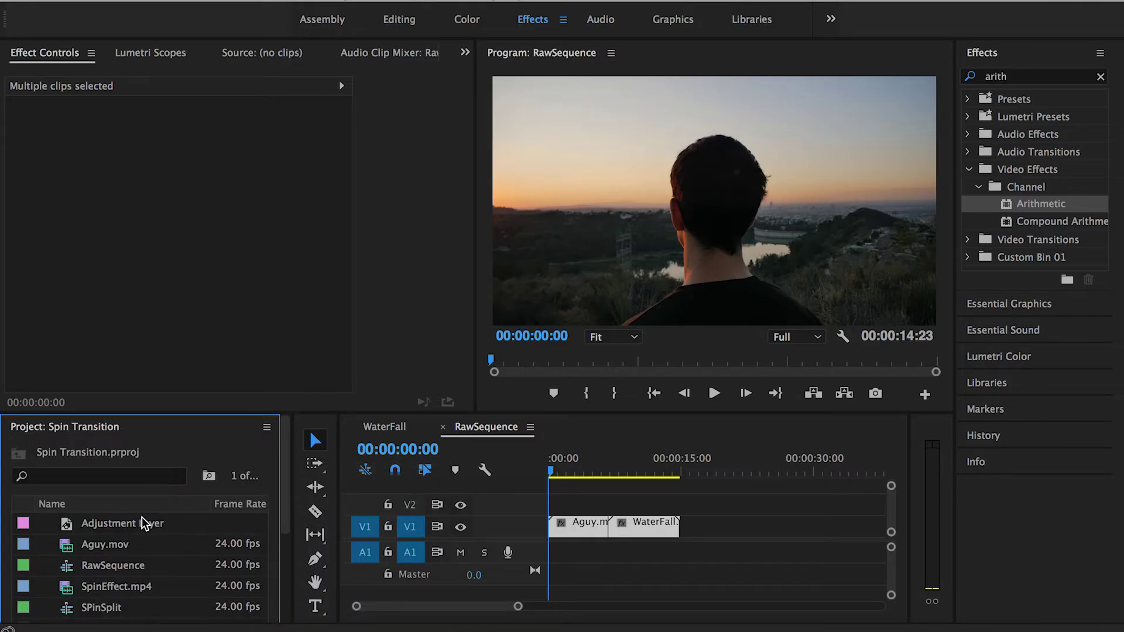
pyautogui.moveTo(121, 520); pyautogui.dragTo(605, 501)
# Zoom the timeline in and duplicate the adjustment layer onto a new V3 track.
pyautogui.click(605, 501)
pyautogui.press('=')
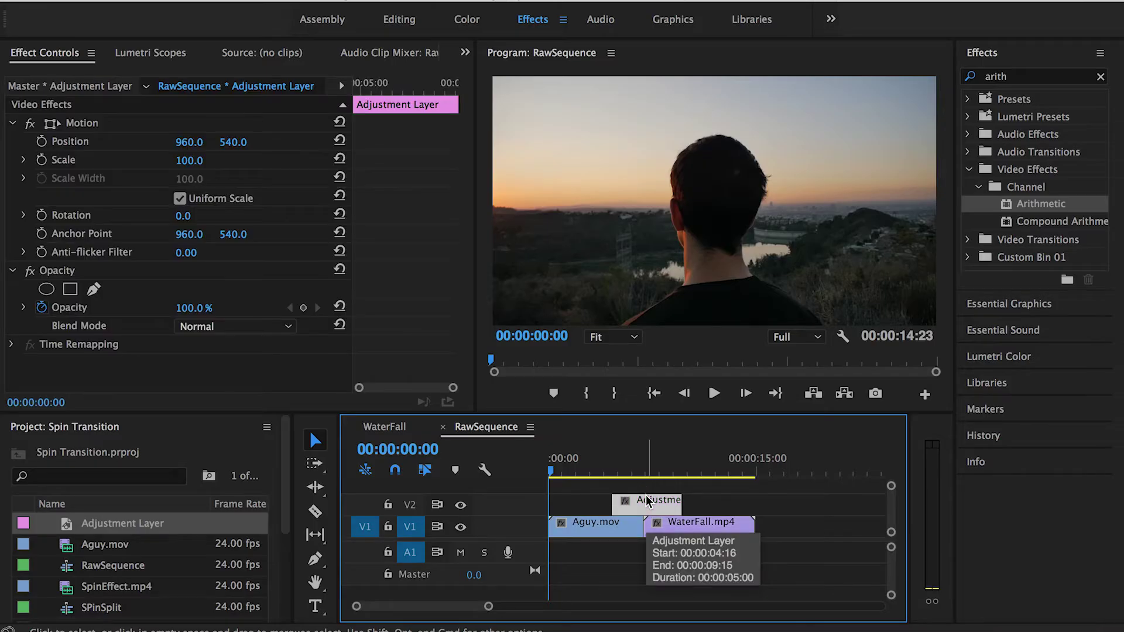
pyautogui.moveTo(644, 505); pyautogui.dragTo(644, 489)
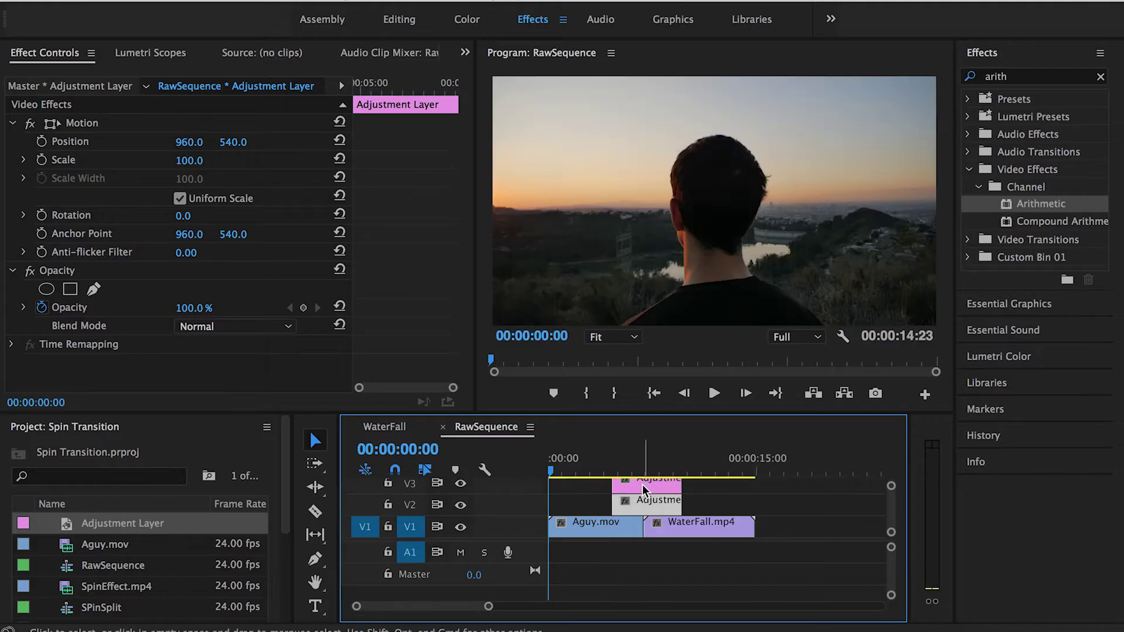
pyautogui.scroll(1, 644, 489)
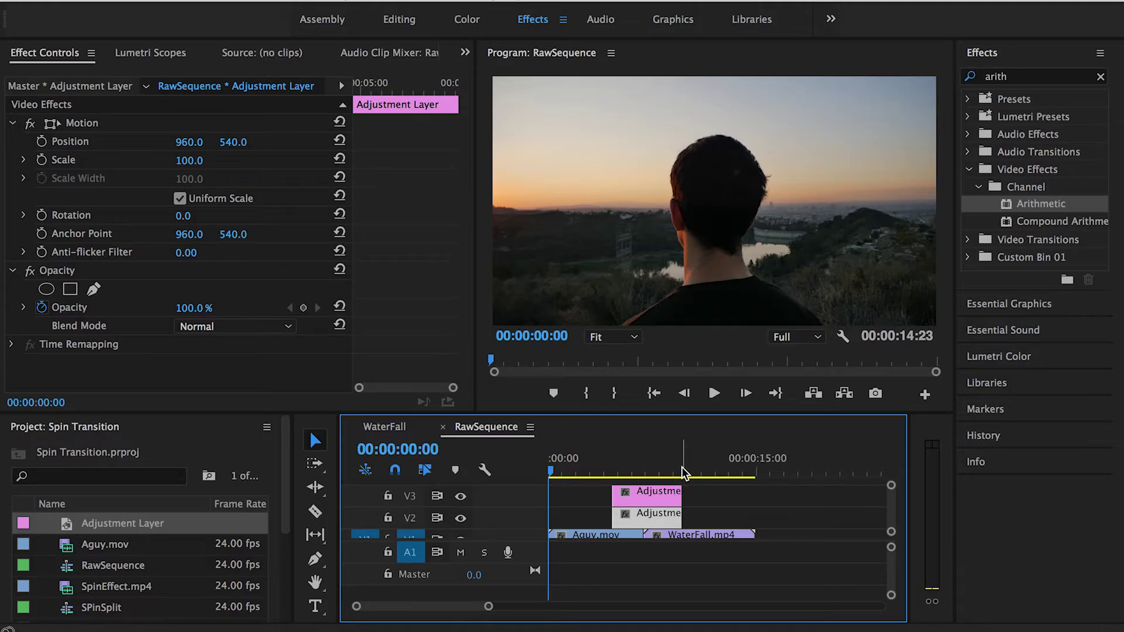
# Search 'repli' in Effects and apply Replicate to the V2 adjustment layer.
pyautogui.click(1101, 76)
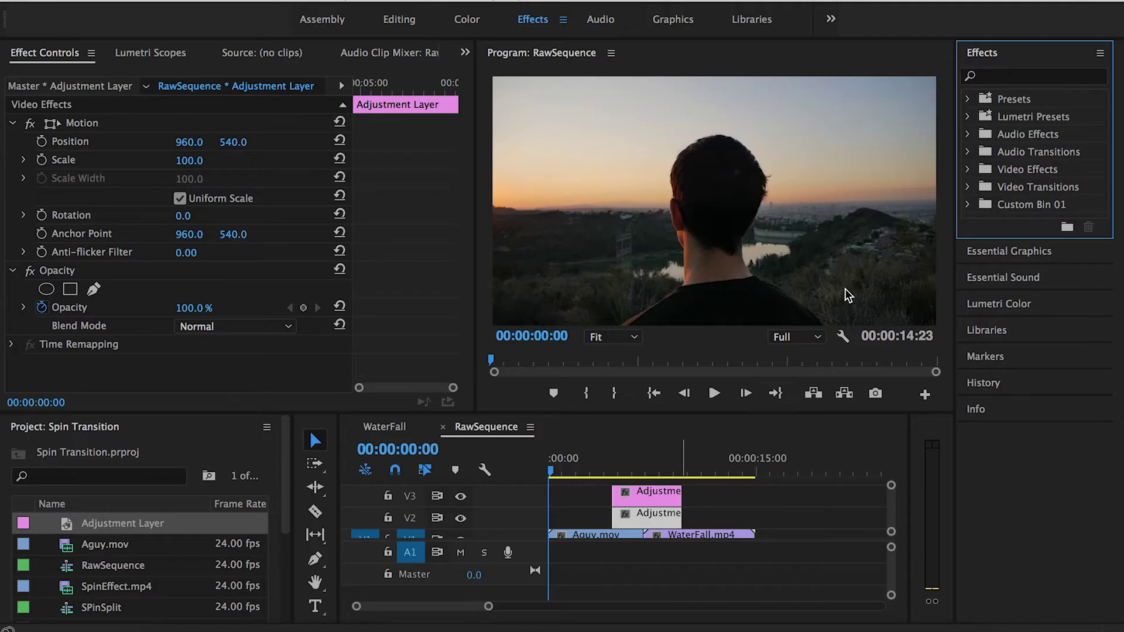
pyautogui.click(1039, 81)
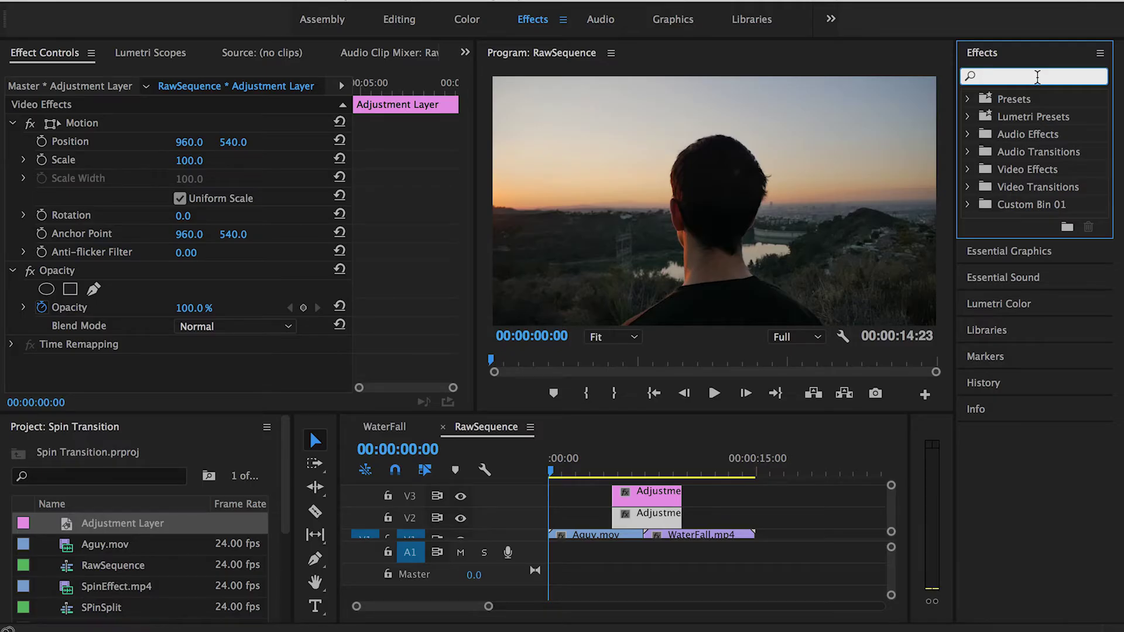
pyautogui.write('repli')
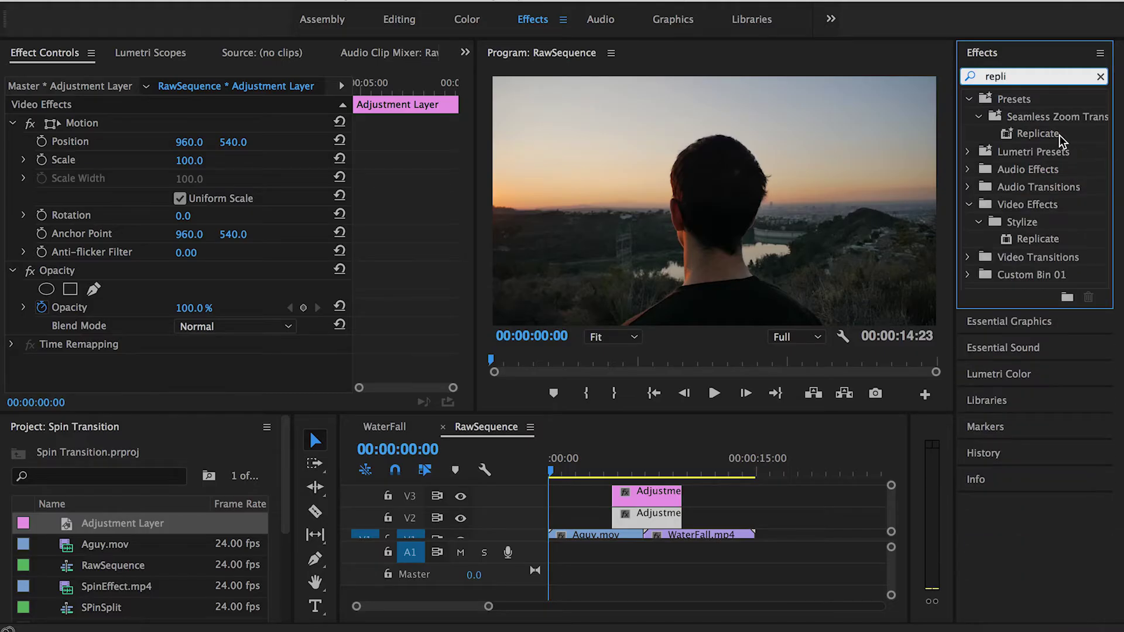
pyautogui.moveTo(1043, 133); pyautogui.dragTo(642, 518)
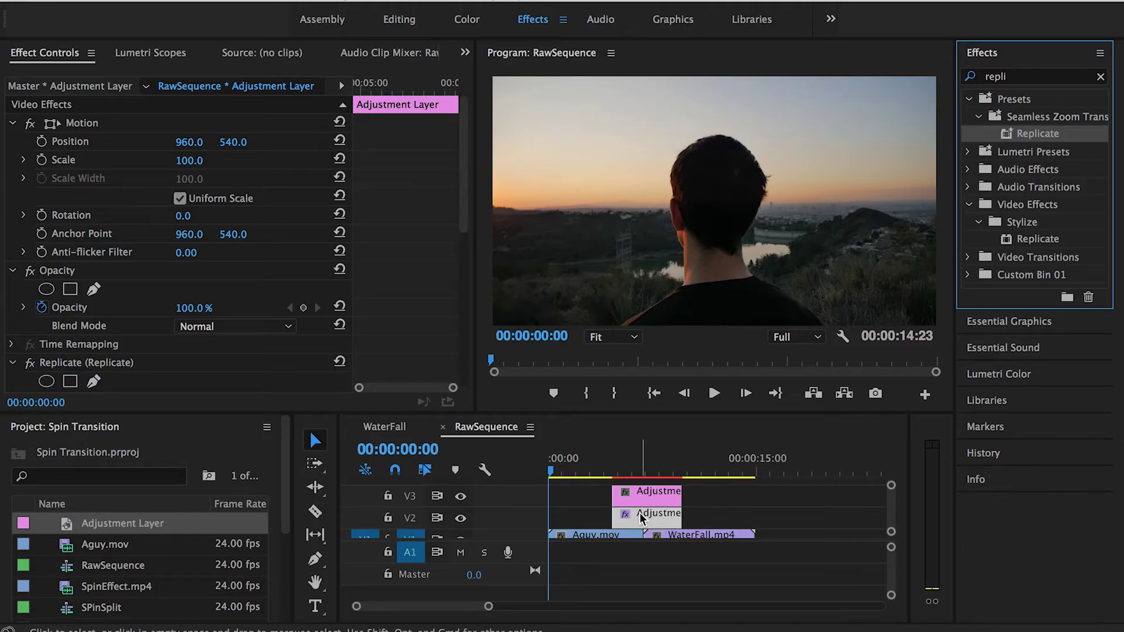
# Scrub the playhead through the cut to preview the mirrored grid.
pyautogui.click(630, 471)
pyautogui.click(630, 474)
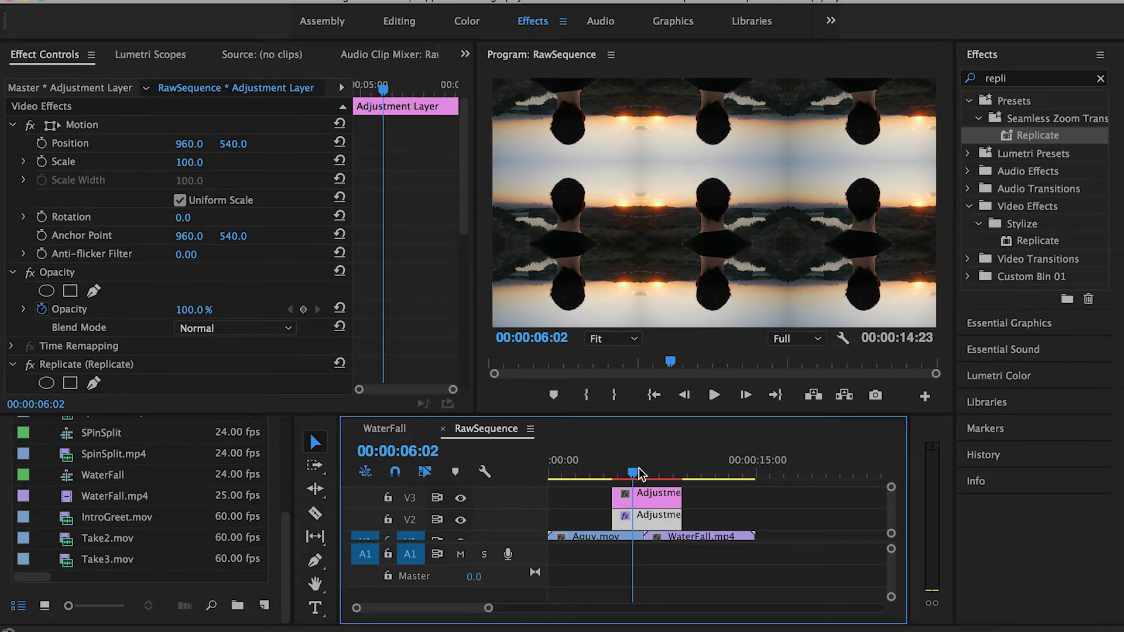
pyautogui.moveTo(633, 475); pyautogui.dragTo(634, 473)
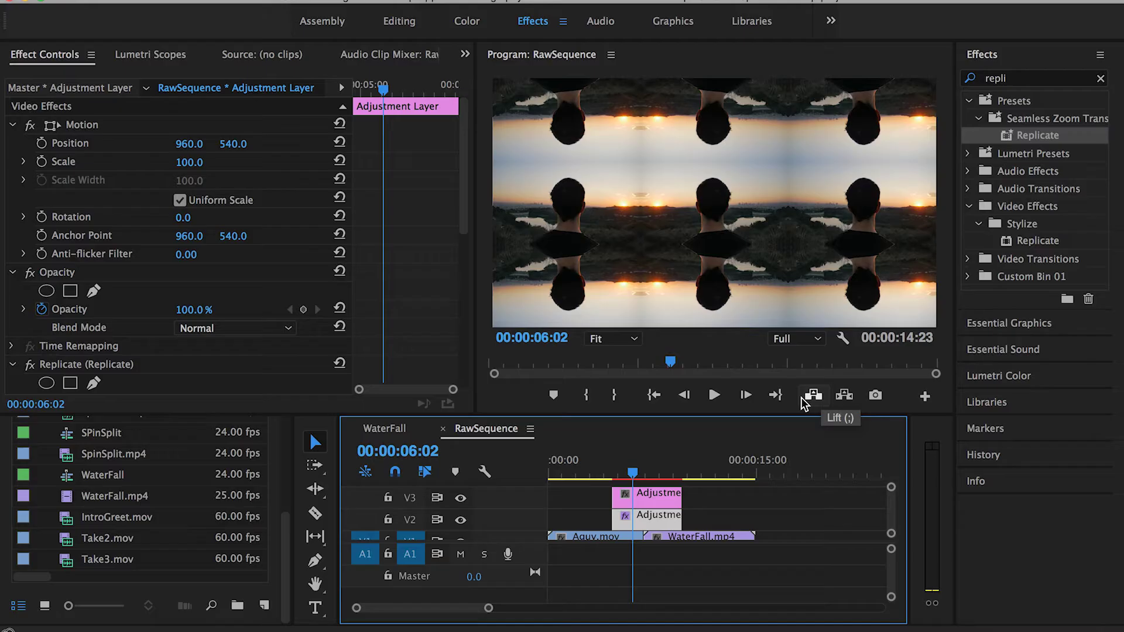
# Scrub back through the WaterFall cut to preview the tiling, then save with Cmd+S.
pyautogui.click(658, 475)
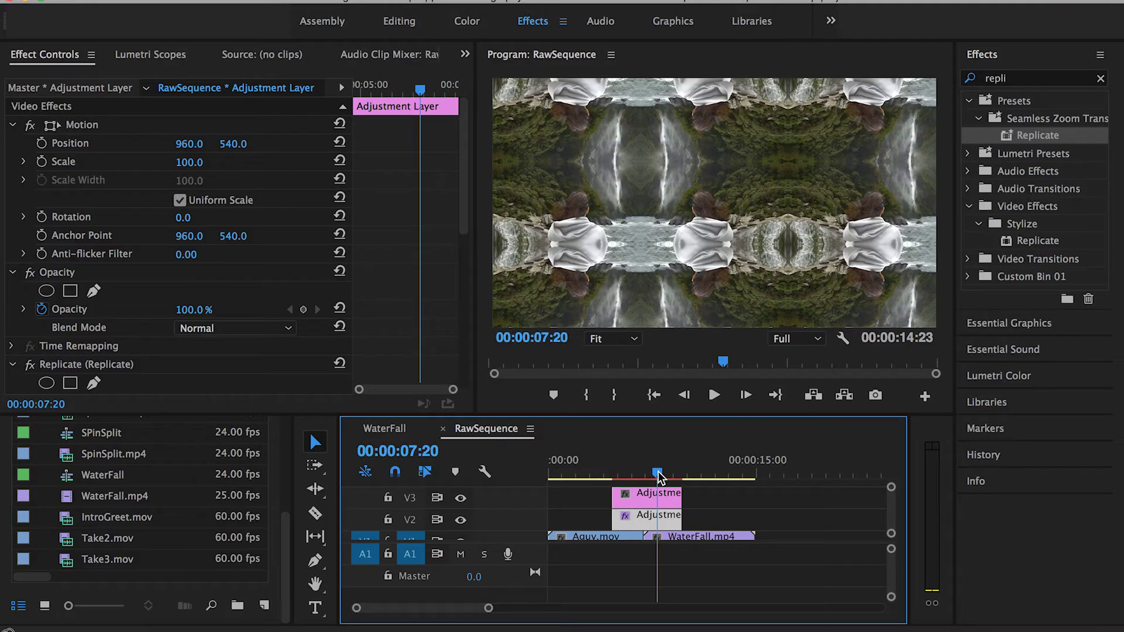
pyautogui.moveTo(637, 476)
pyautogui.mouseDown()
pyautogui.moveTo(624, 474)
pyautogui.moveTo(643, 475)
pyautogui.mouseUp()
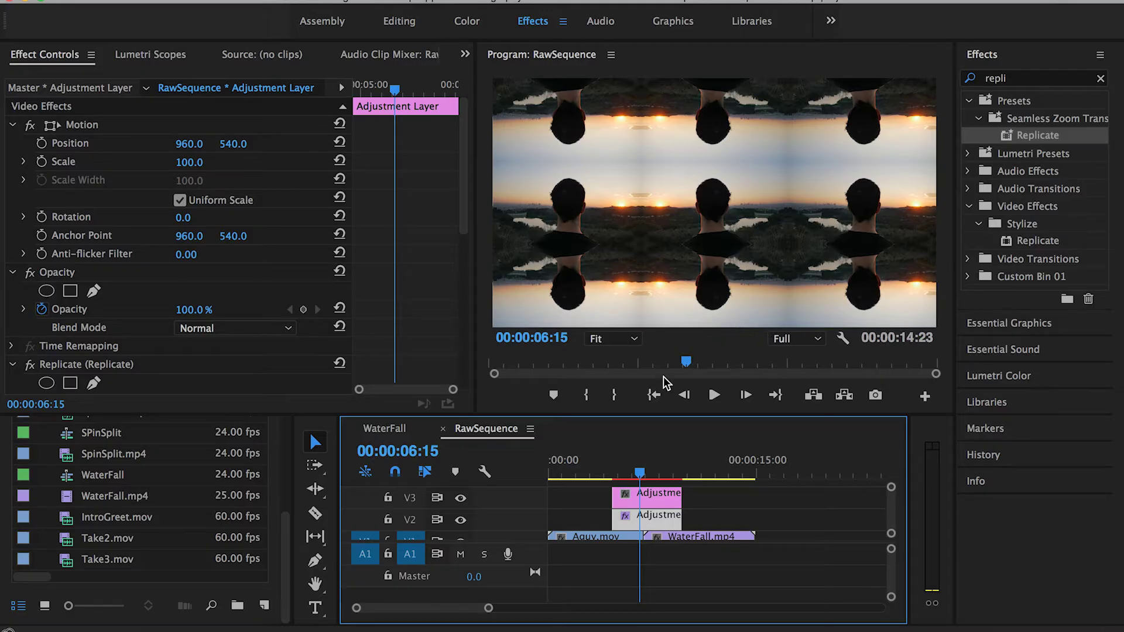
pyautogui.press('super+s')
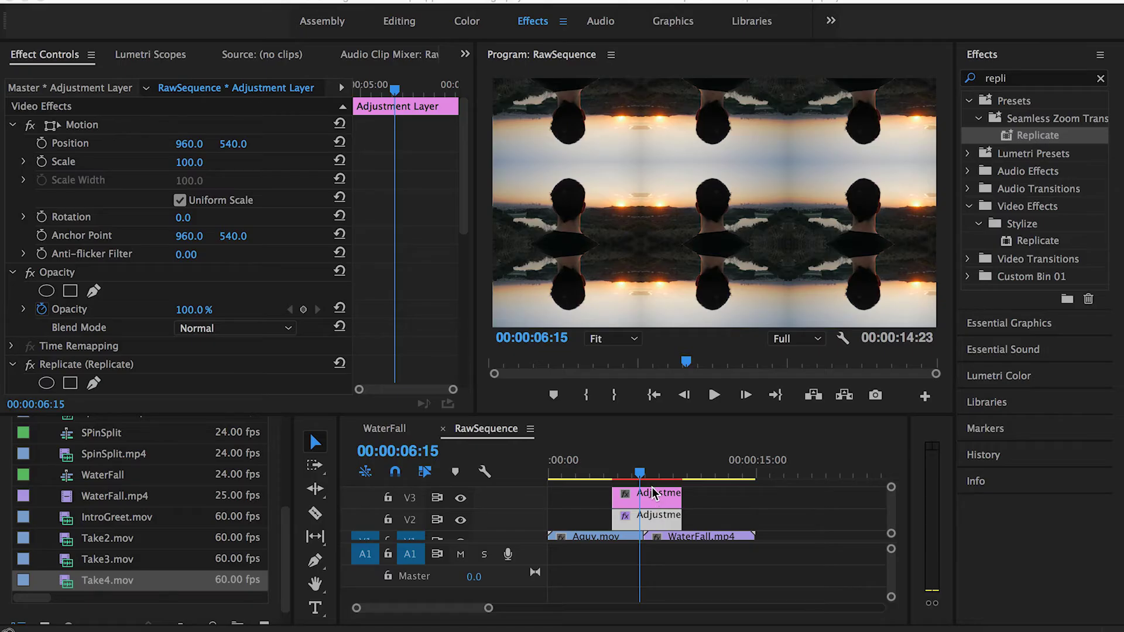
# Apply the Transform effect ('transf') to the V3 adjustment layer and set Scale to 300.
pyautogui.click(654, 497)
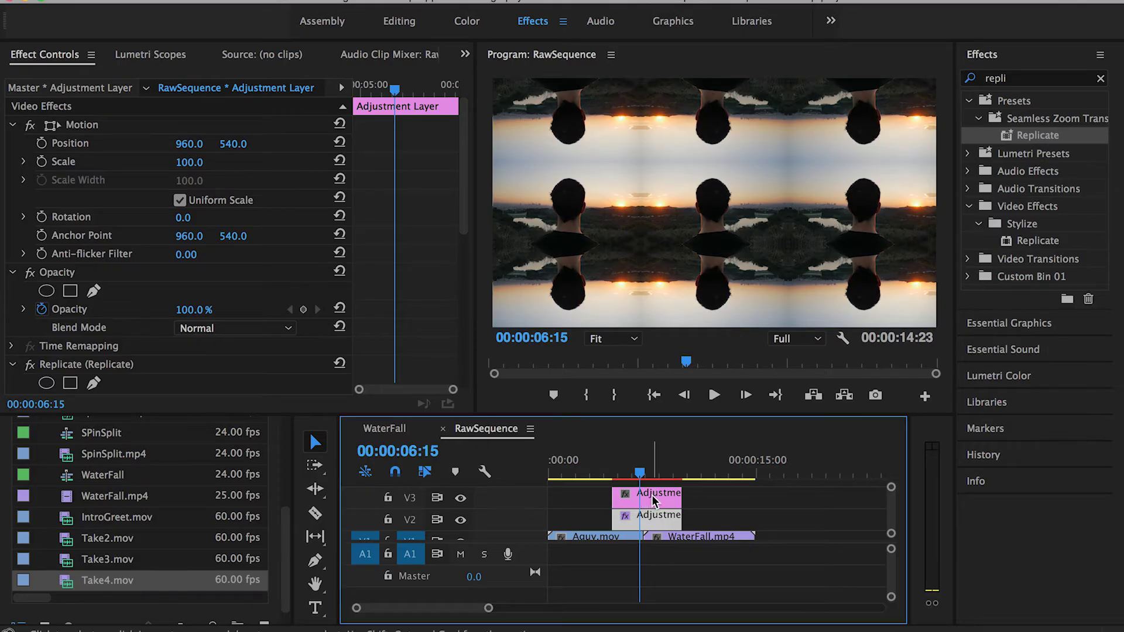
pyautogui.click(1101, 79)
pyautogui.write('transf')
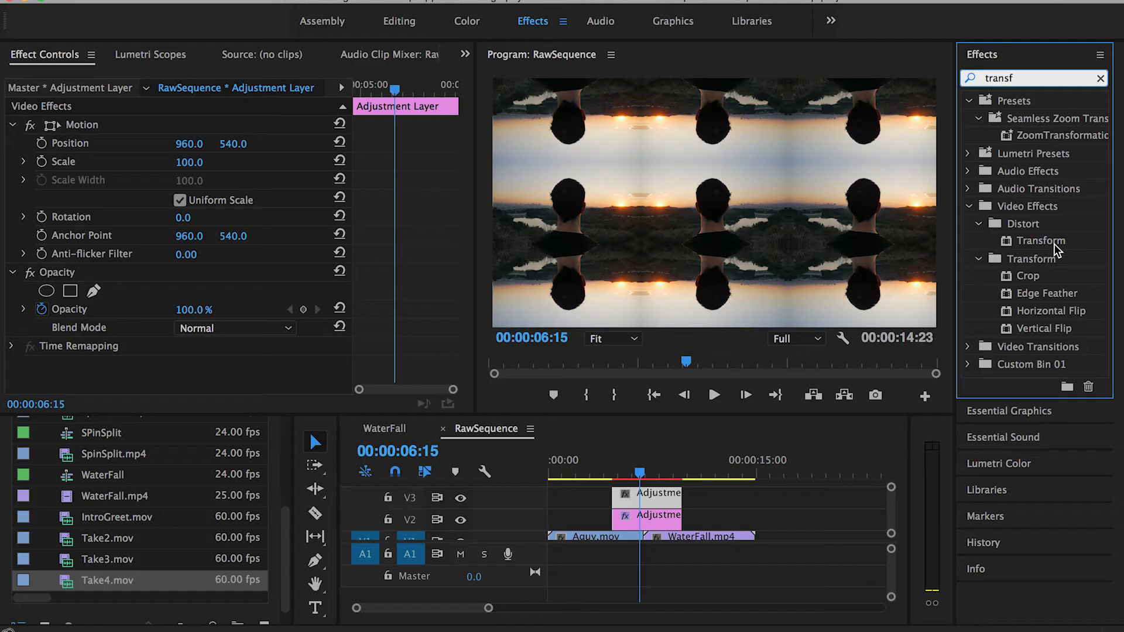
pyautogui.moveTo(1038, 244); pyautogui.dragTo(657, 496)
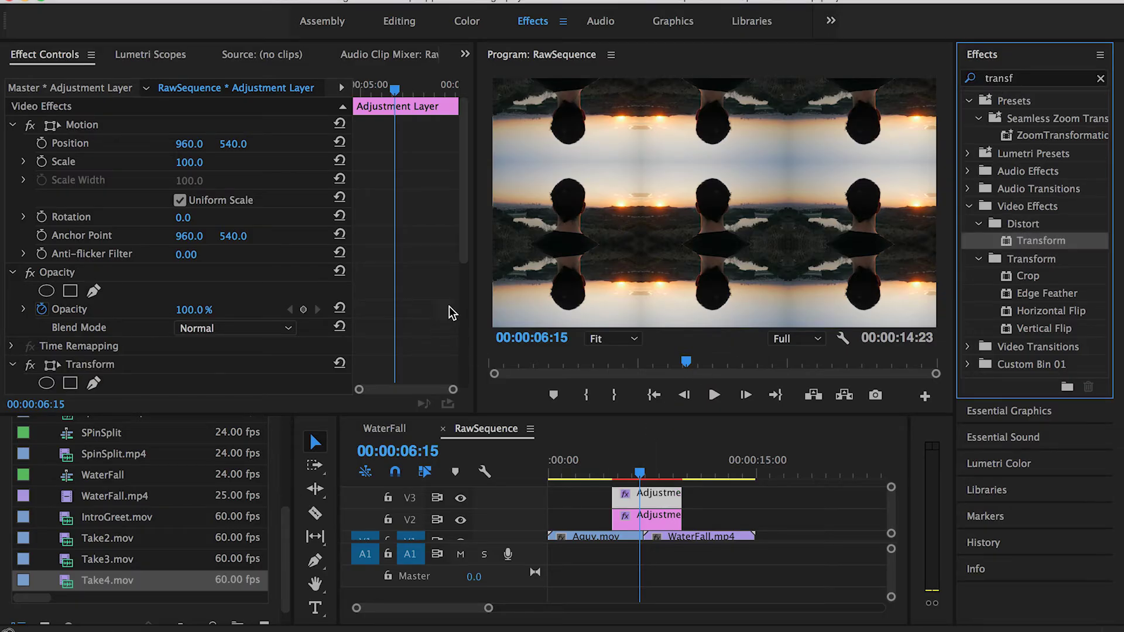
pyautogui.moveTo(466, 254); pyautogui.dragTo(470, 387)
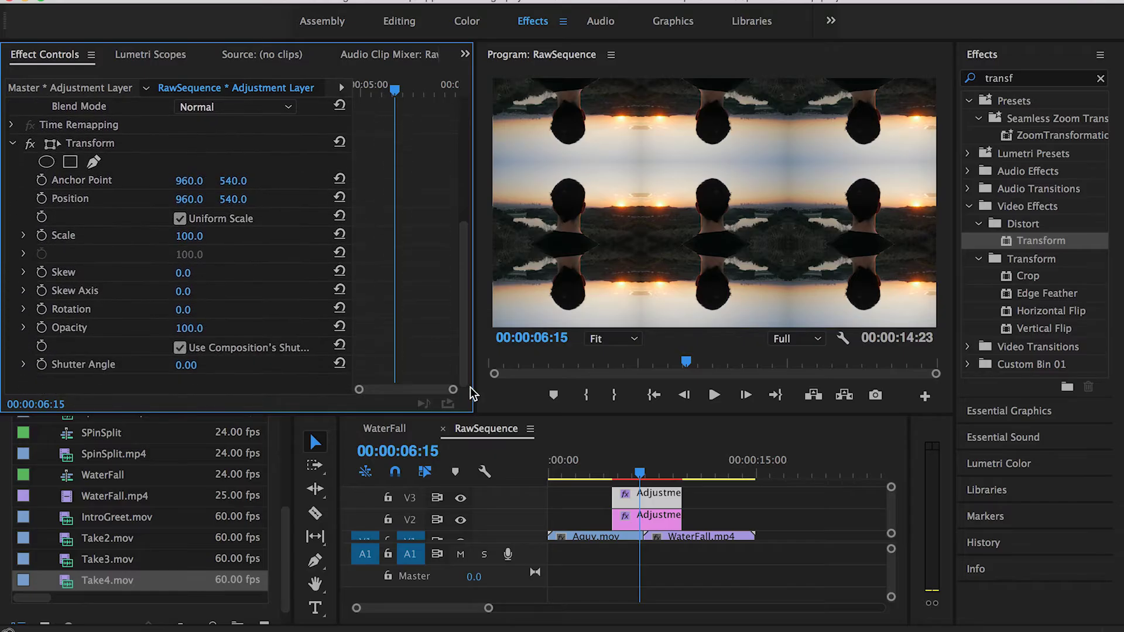
pyautogui.click(198, 234)
pyautogui.write('300')
pyautogui.press('Return')
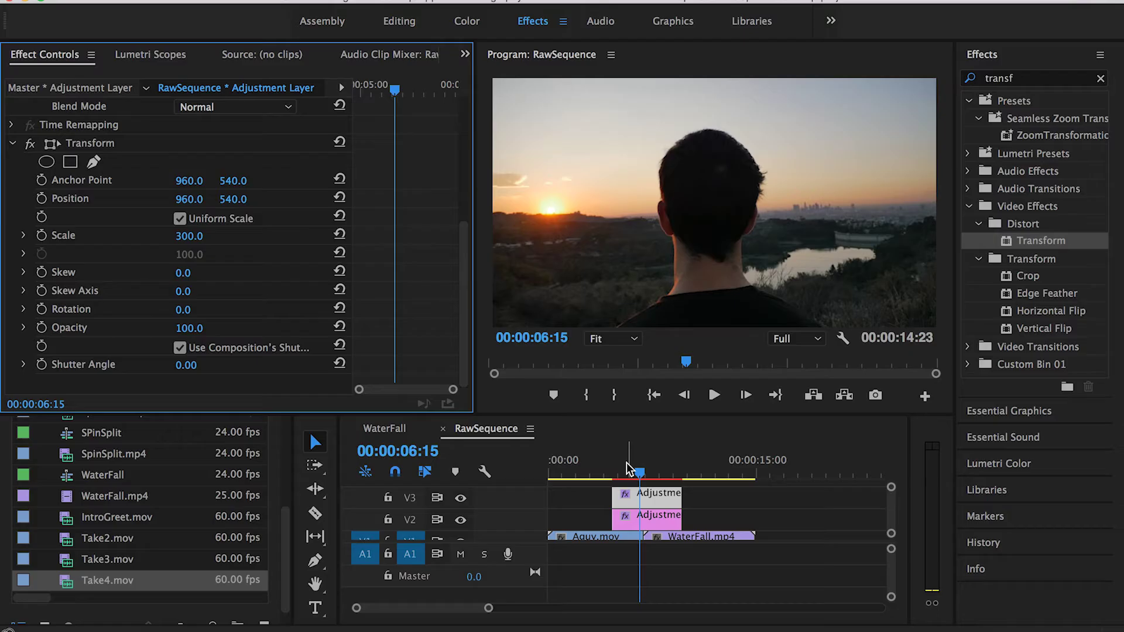
# Move the playhead to 00:00:06:15 and set a 0° Rotation keyframe on Transform.
pyautogui.moveTo(629, 468)
pyautogui.mouseDown()
pyautogui.moveTo(613, 468)
pyautogui.moveTo(656, 468)
pyautogui.moveTo(645, 468)
pyautogui.mouseUp()
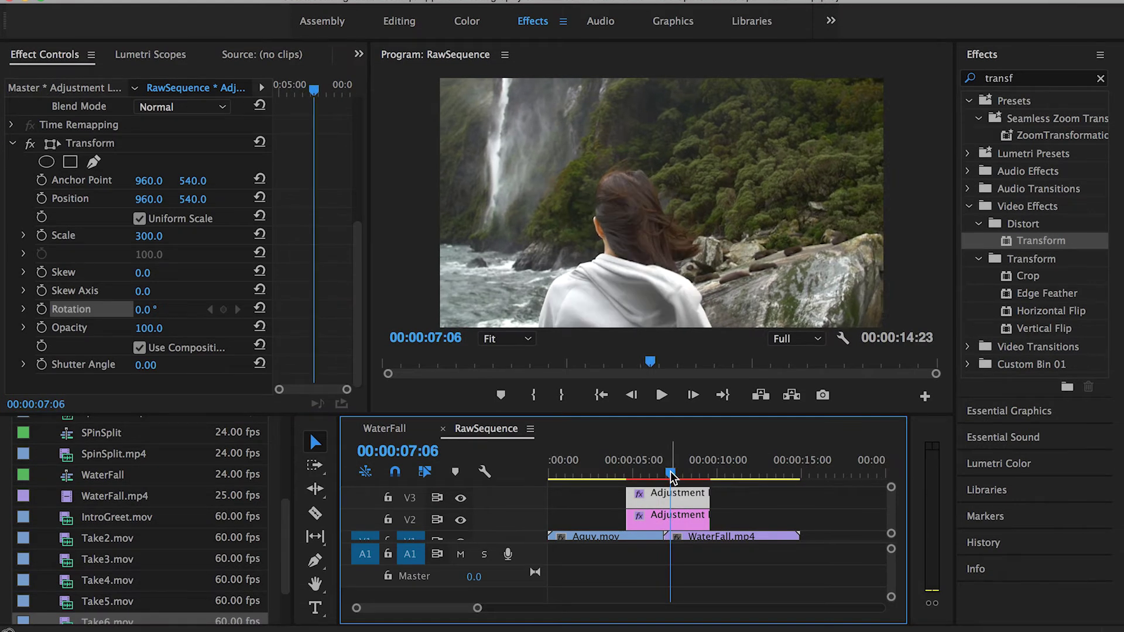
pyautogui.moveTo(672, 477); pyautogui.dragTo(666, 478)
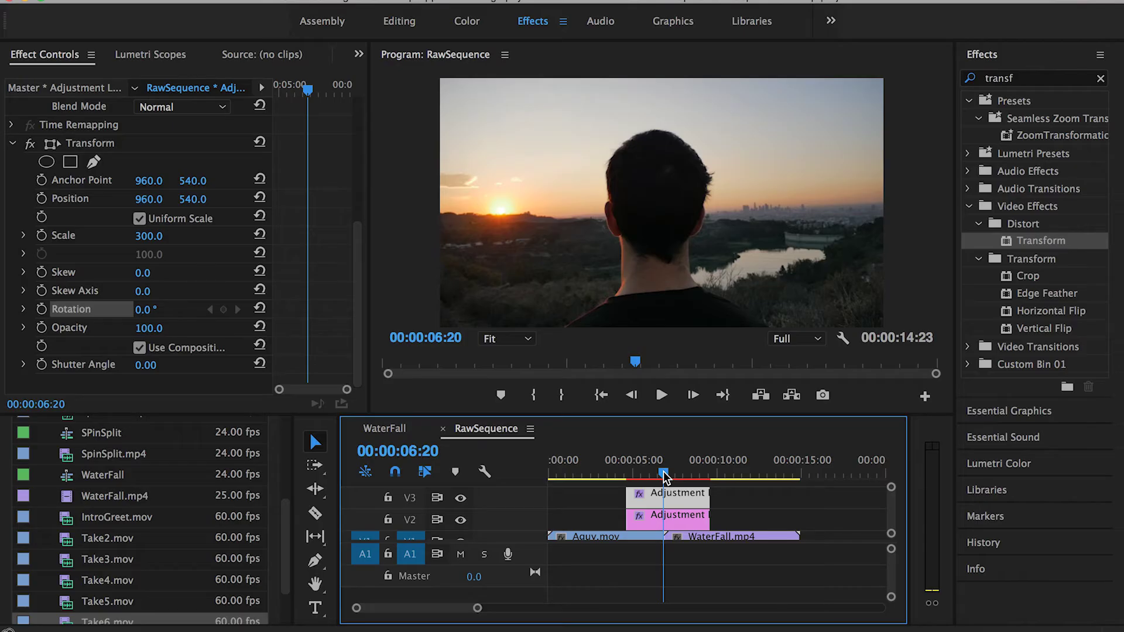
pyautogui.press('Left')
pyautogui.press('Left')
pyautogui.press('Left')
pyautogui.press('Left')
pyautogui.press('Left')
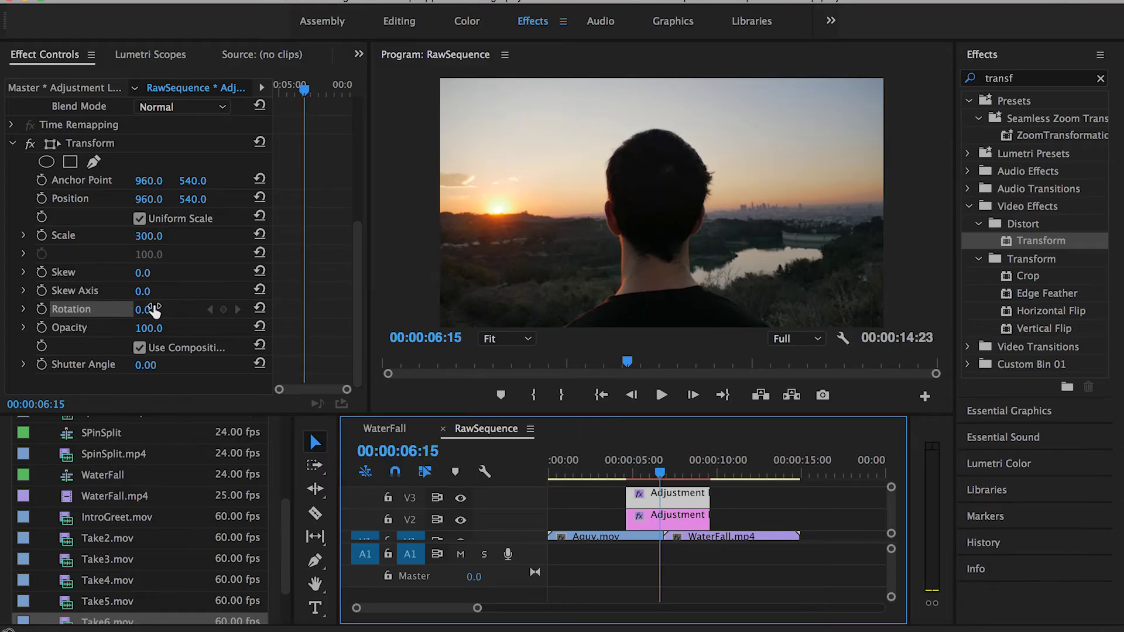
pyautogui.click(41, 309)
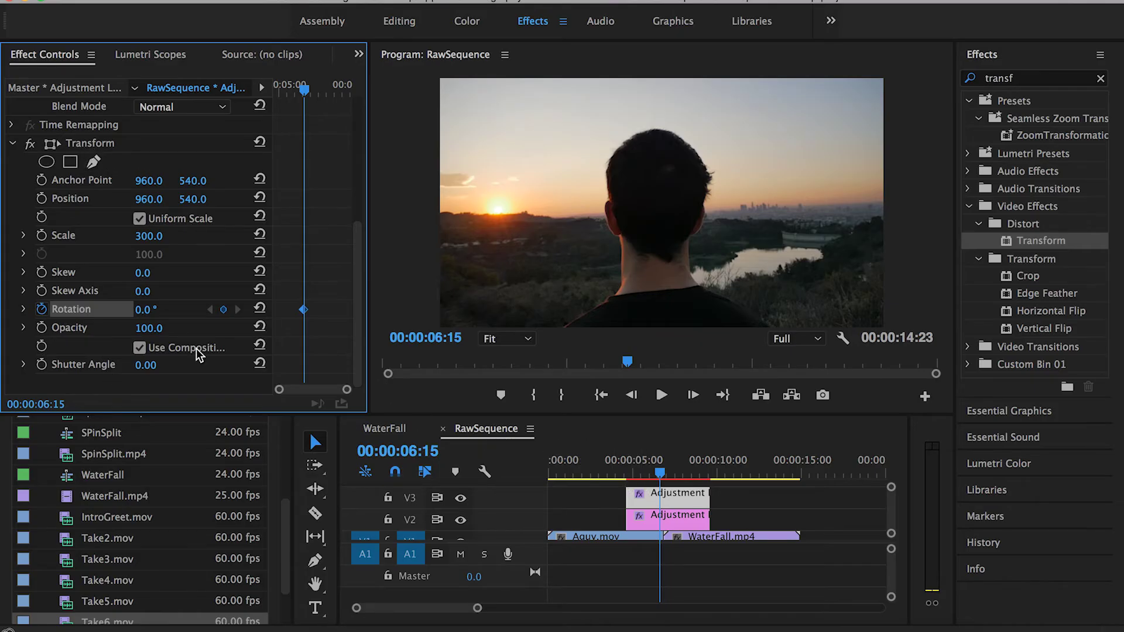
pyautogui.hotkey('shift', 'Right')
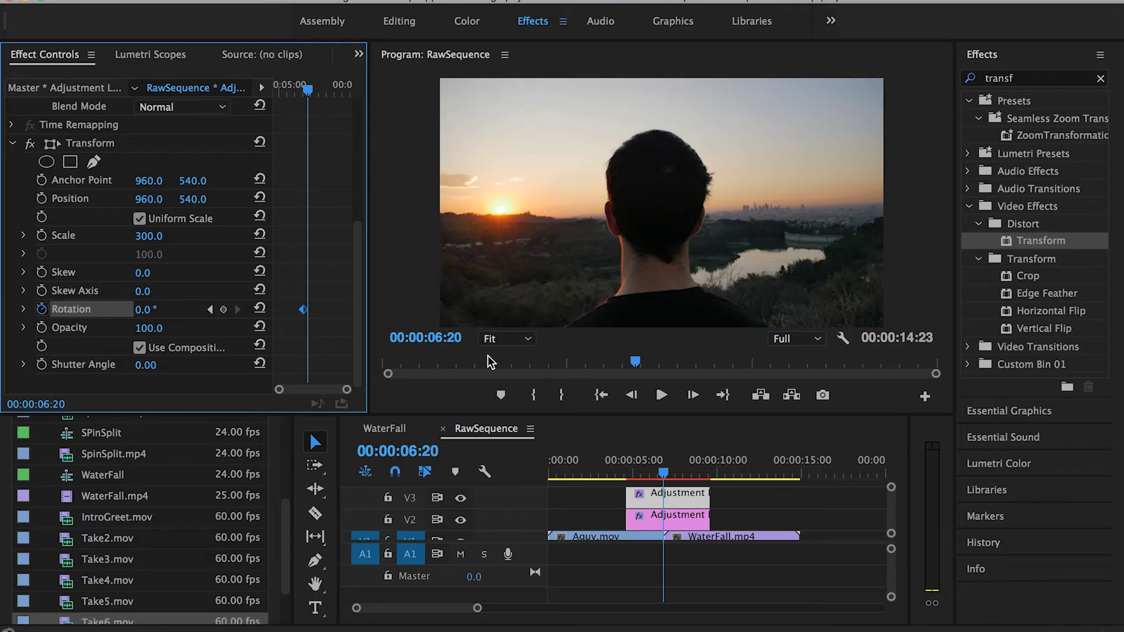
# Add a Rotation keyframe of one full turn (1x) at 00:00:07:01.
pyautogui.hotkey('shift', 'Right')
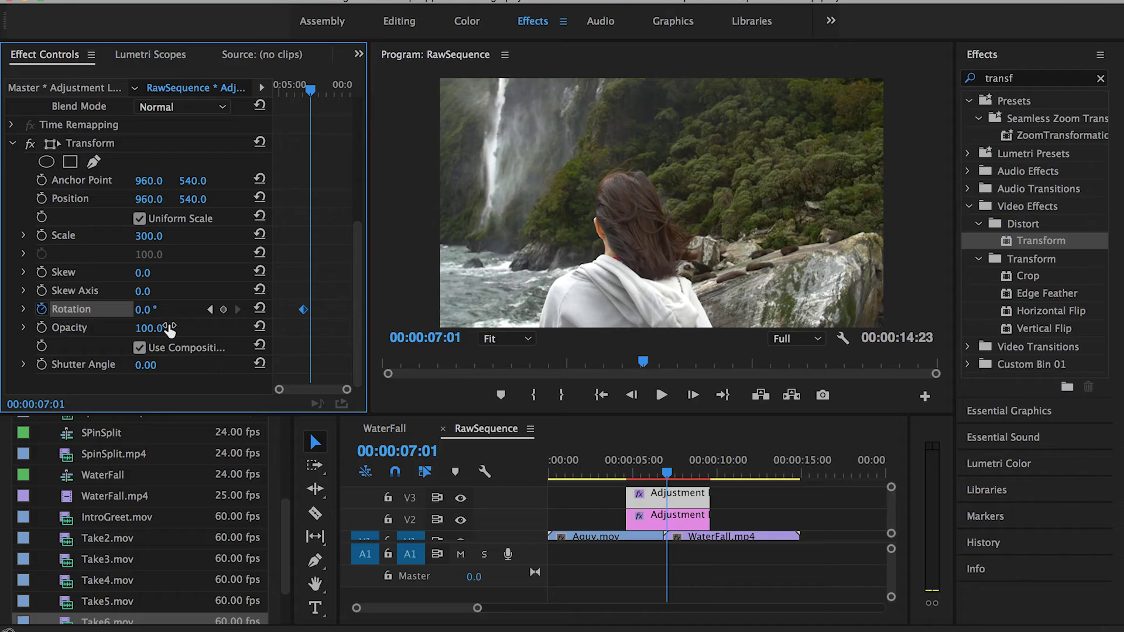
pyautogui.click(147, 310)
pyautogui.write('1x')
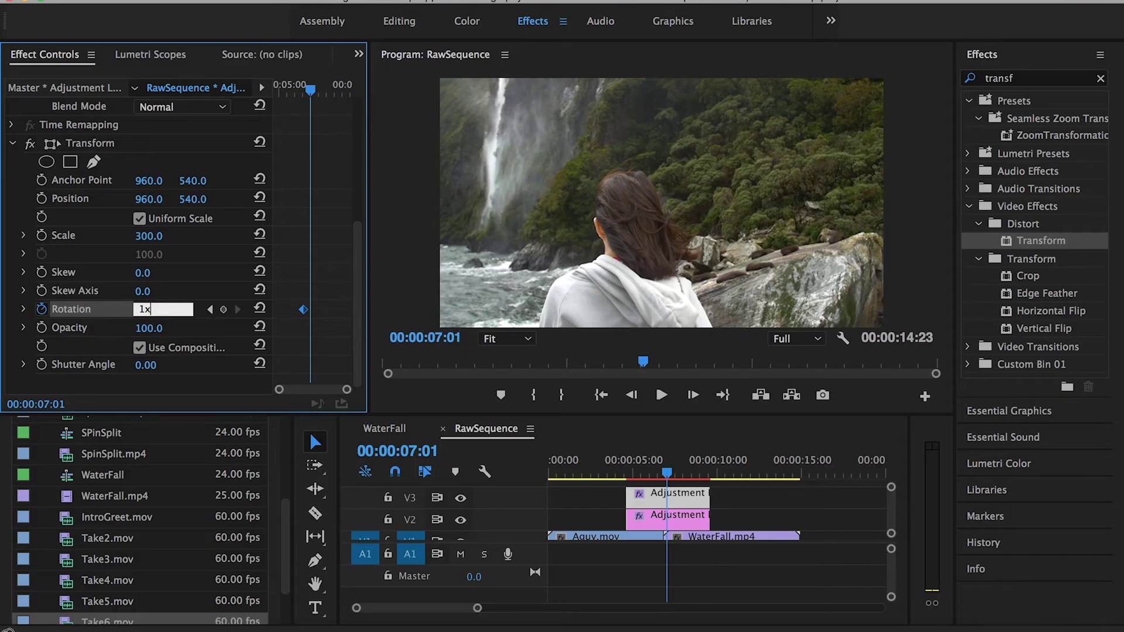
pyautogui.press('Return')
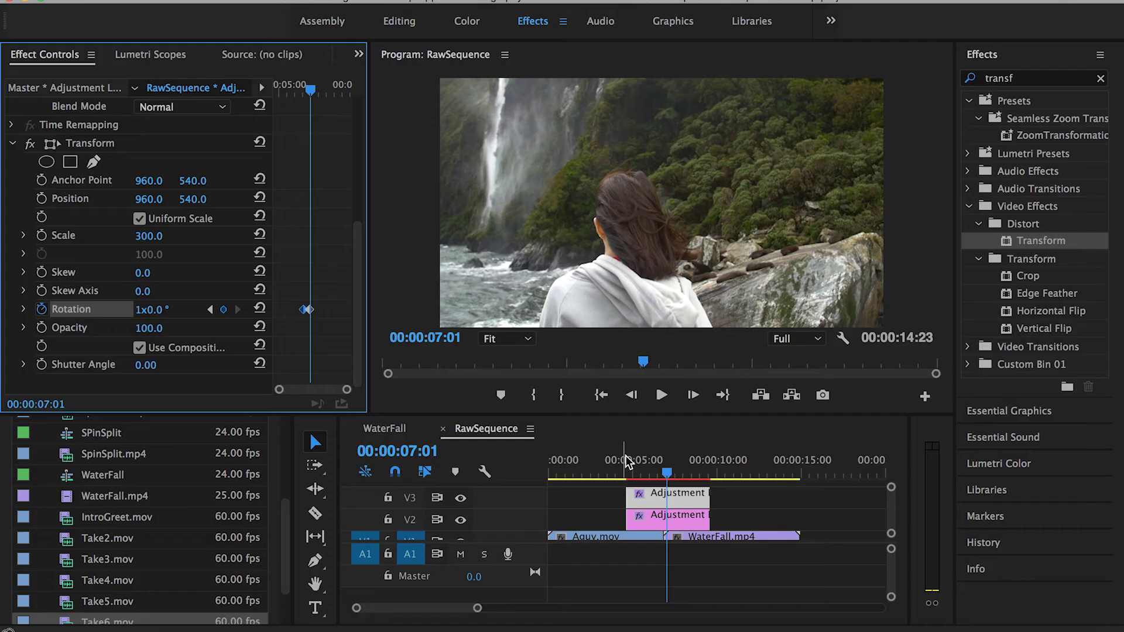
# Play back the spin from 06:03, then park the playhead at 06:06.
pyautogui.click(652, 463)
pyautogui.press('space')
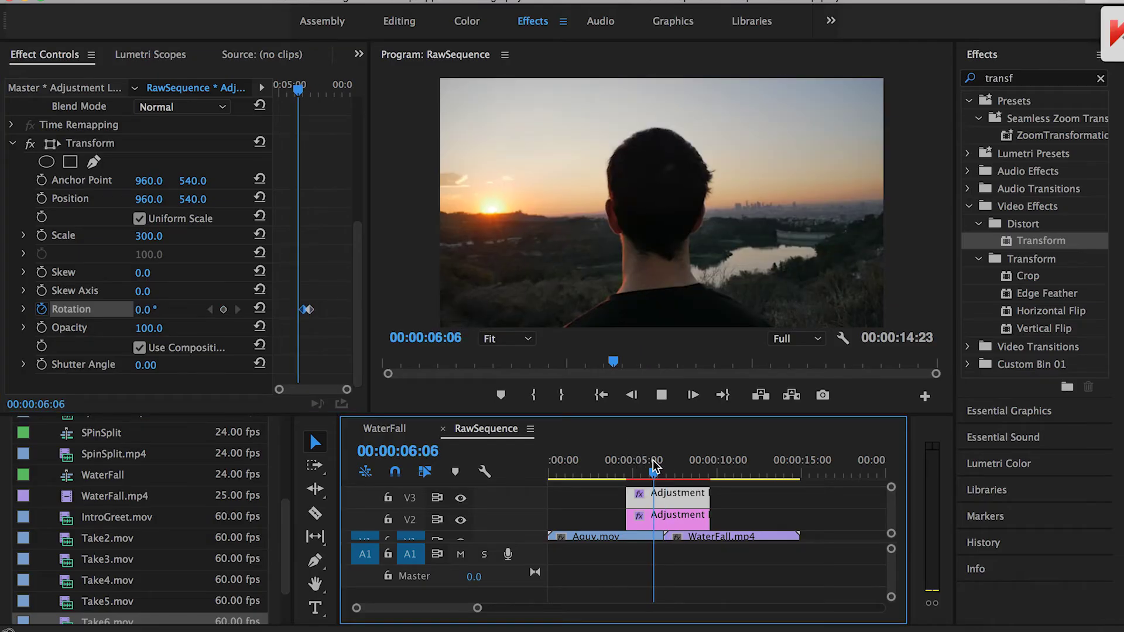
pyautogui.press('space')
pyautogui.click(305, 0)
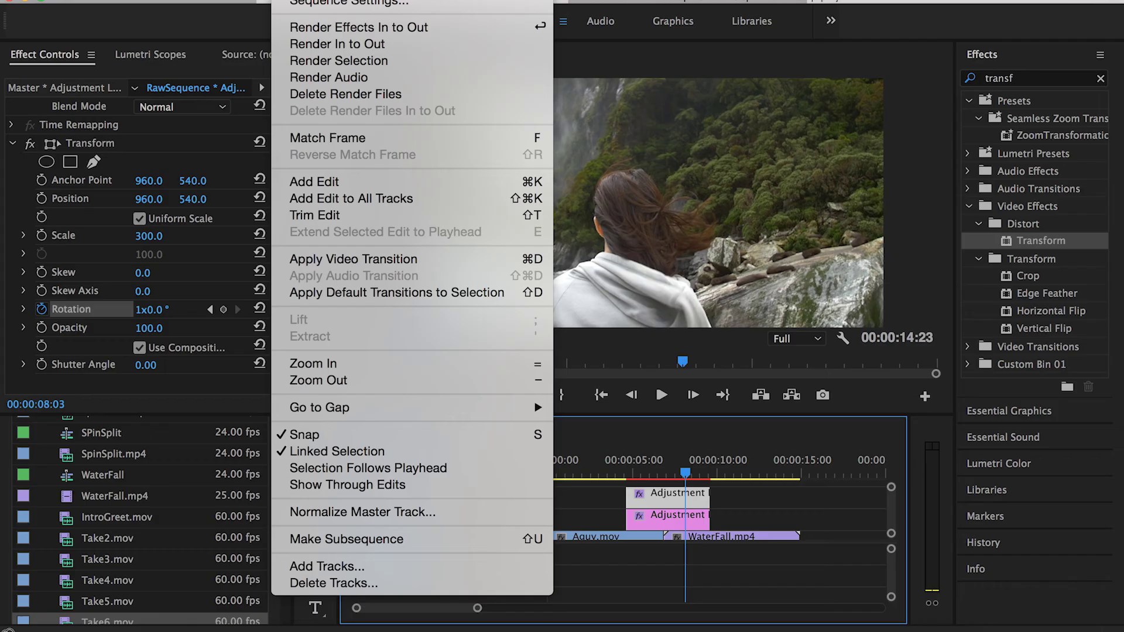
pyautogui.click(729, 536)
pyautogui.click(654, 462)
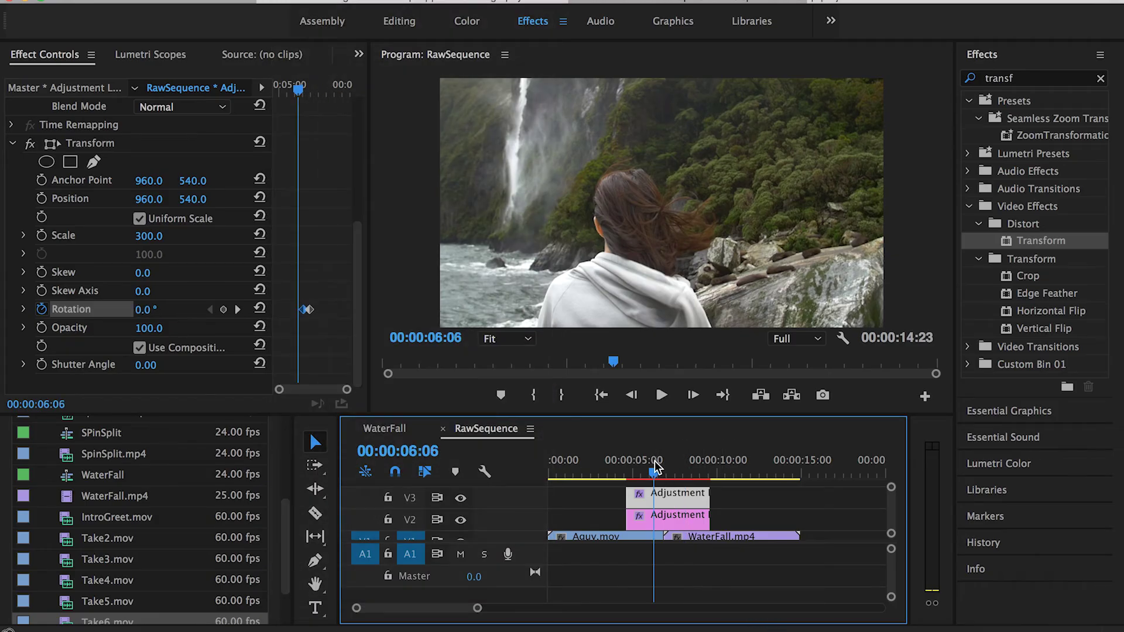
# Mark In at 06:06 and Out at 07:07, then render previews In to Out.
pyautogui.press('i')
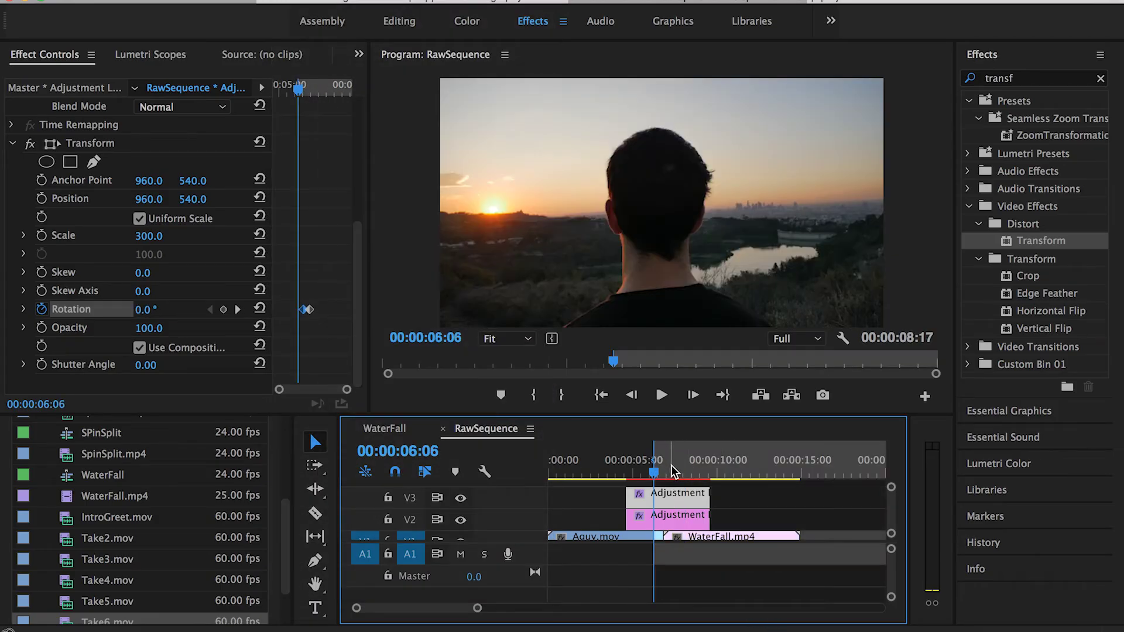
pyautogui.click(672, 468)
pyautogui.press('o')
pyautogui.click(304, 0)
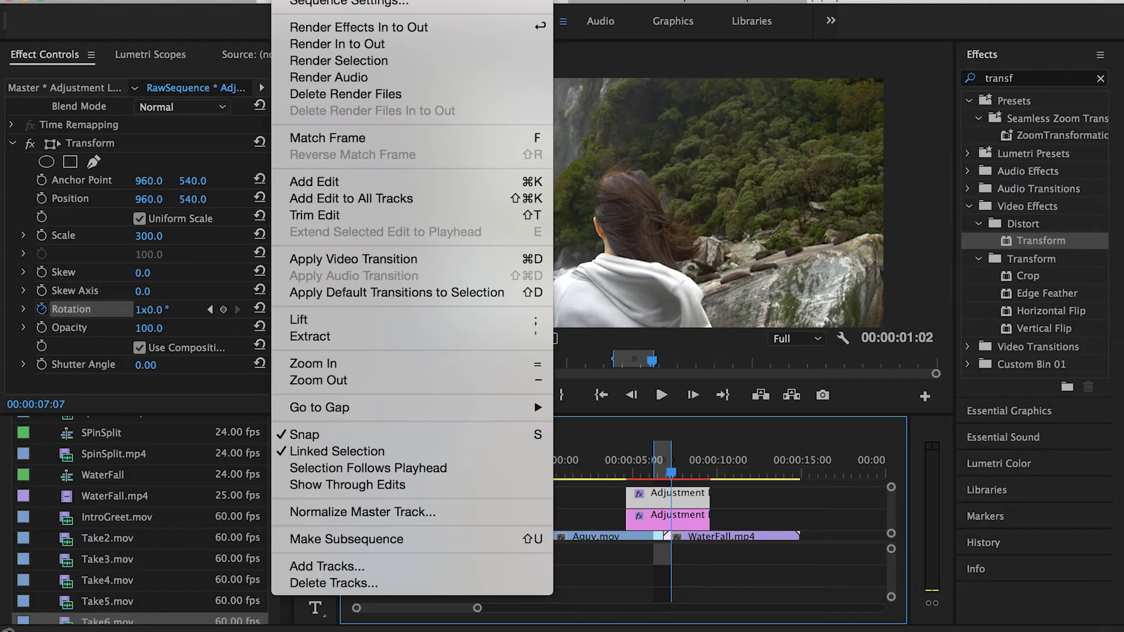
pyautogui.click(309, 40)
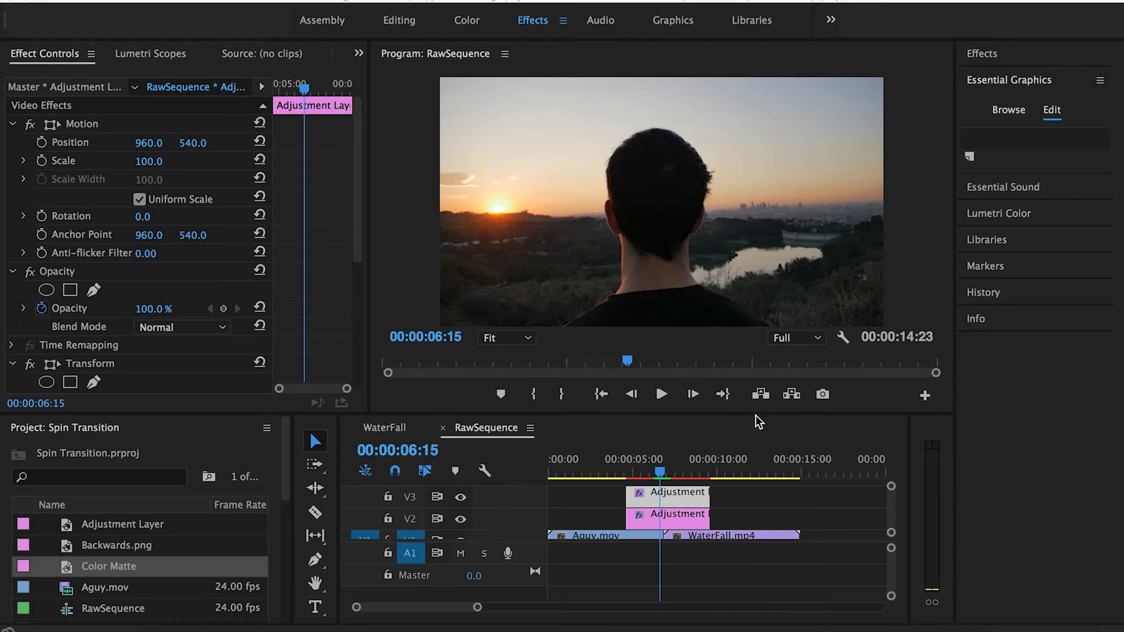
pyautogui.click(660, 472)
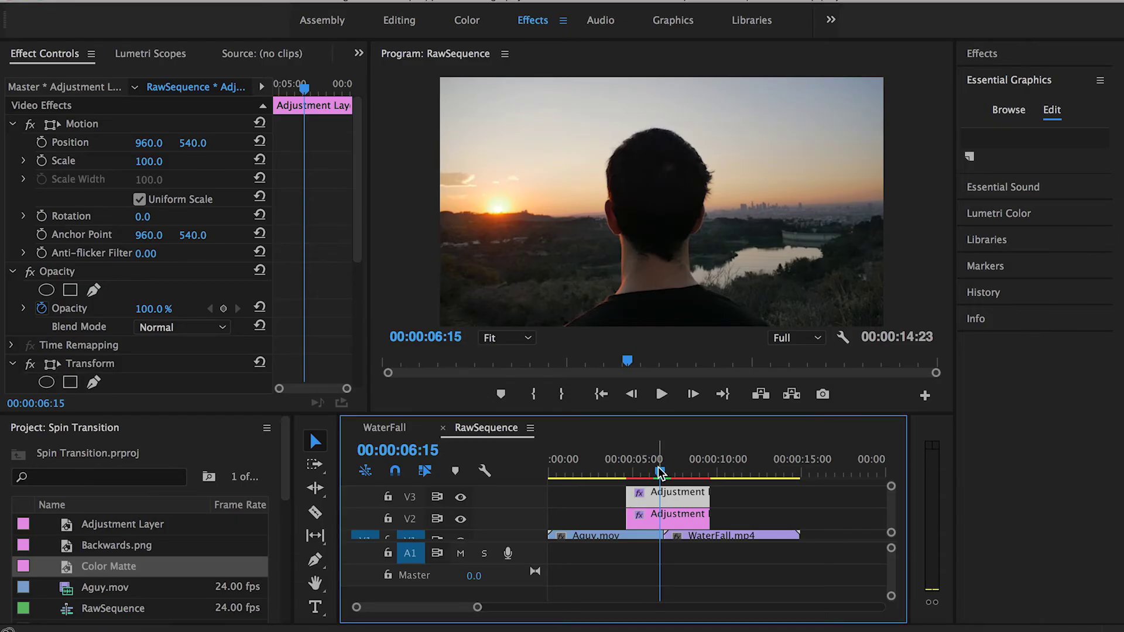
pyautogui.click(655, 467)
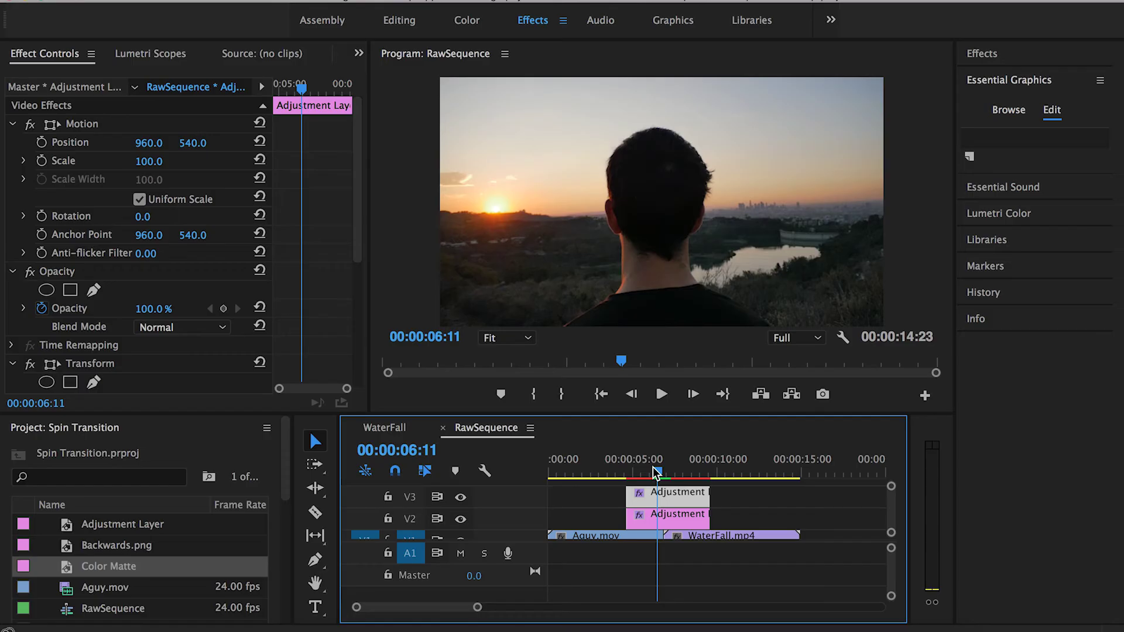
pyautogui.press('space')
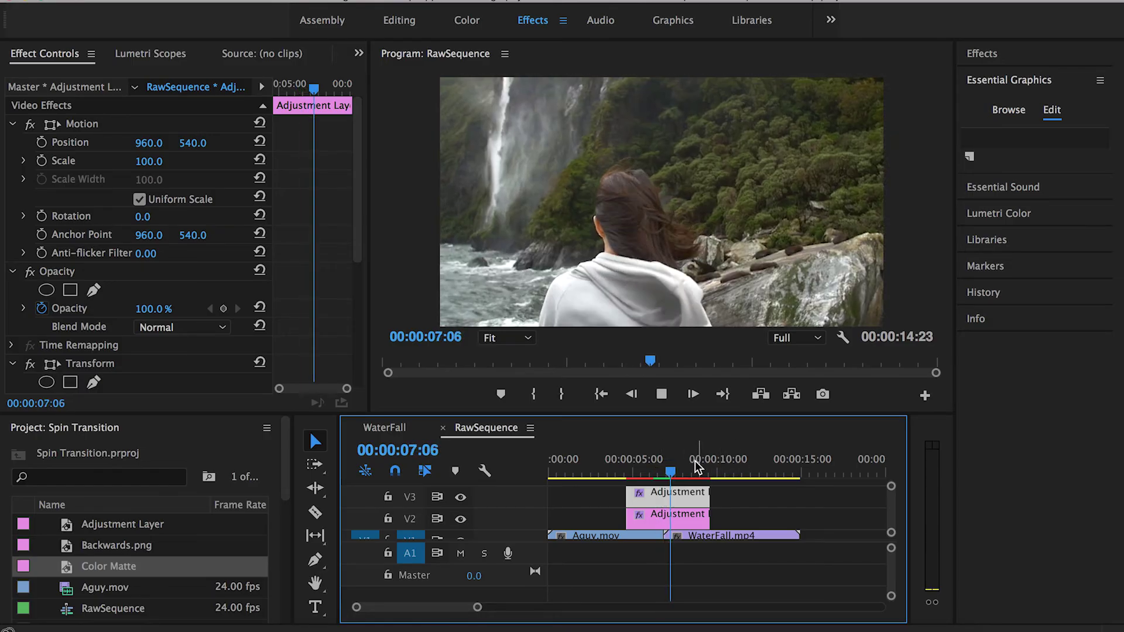
pyautogui.click(655, 466)
pyautogui.click(656, 467)
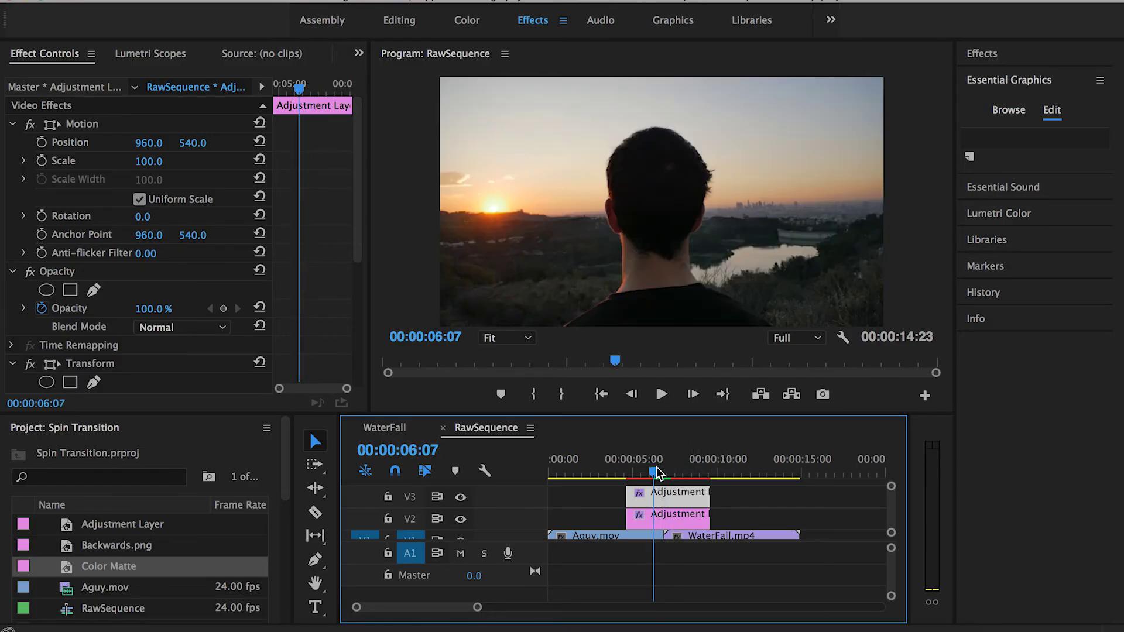
pyautogui.press('space')
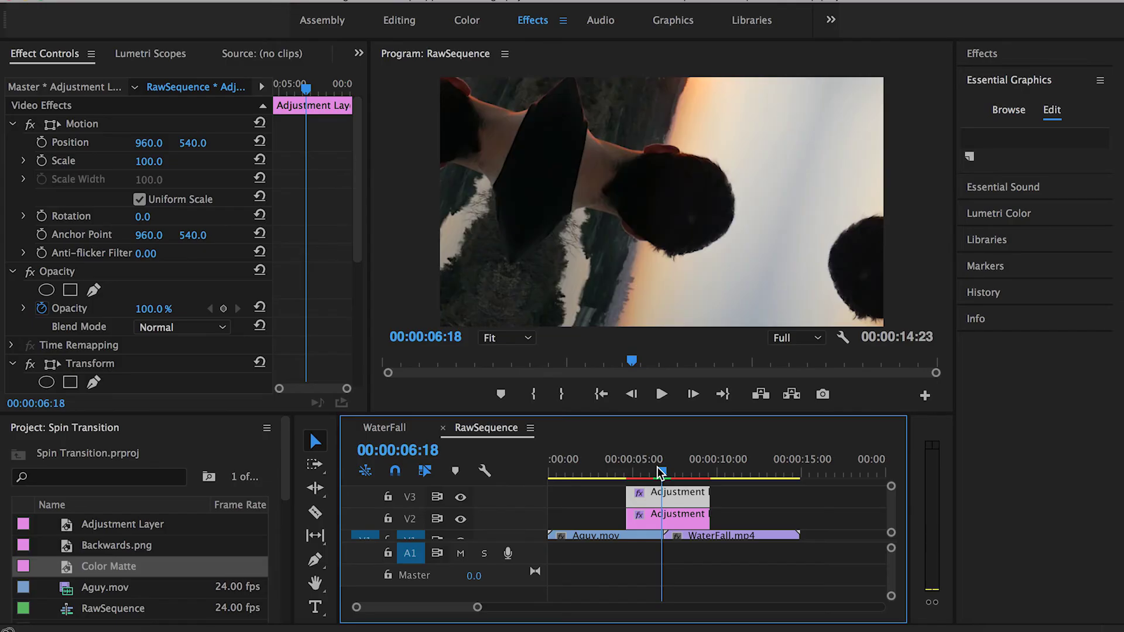
pyautogui.moveTo(658, 466); pyautogui.dragTo(656, 466)
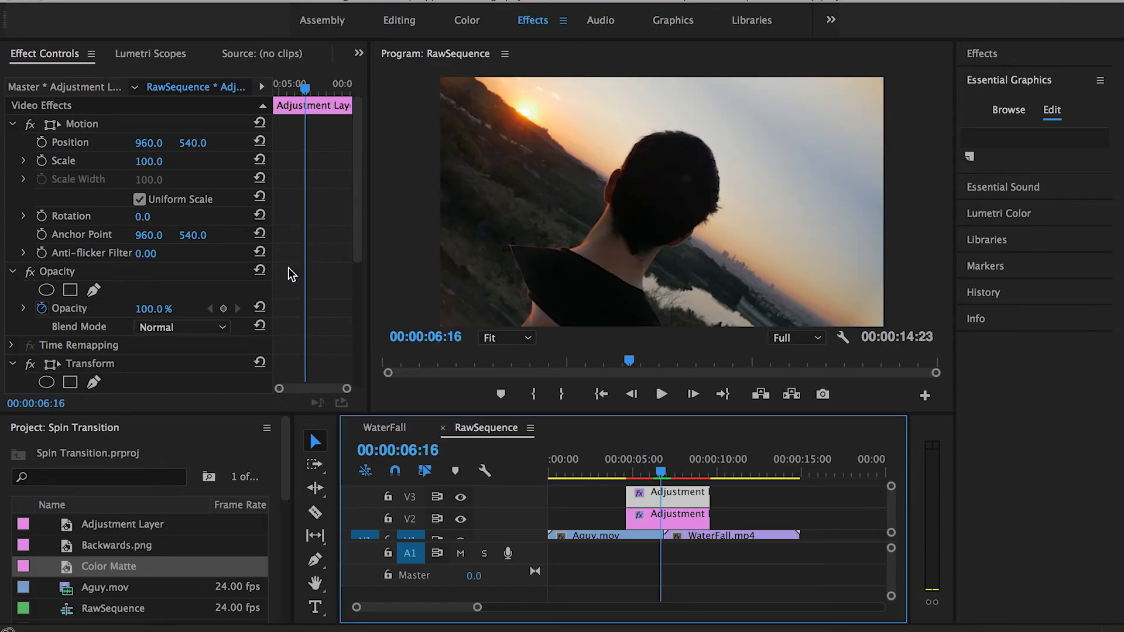
# Turn off the sequence shutter angle, set Transform's Shutter Angle to 360, and scrub to check the blur.
pyautogui.click(357, 270)
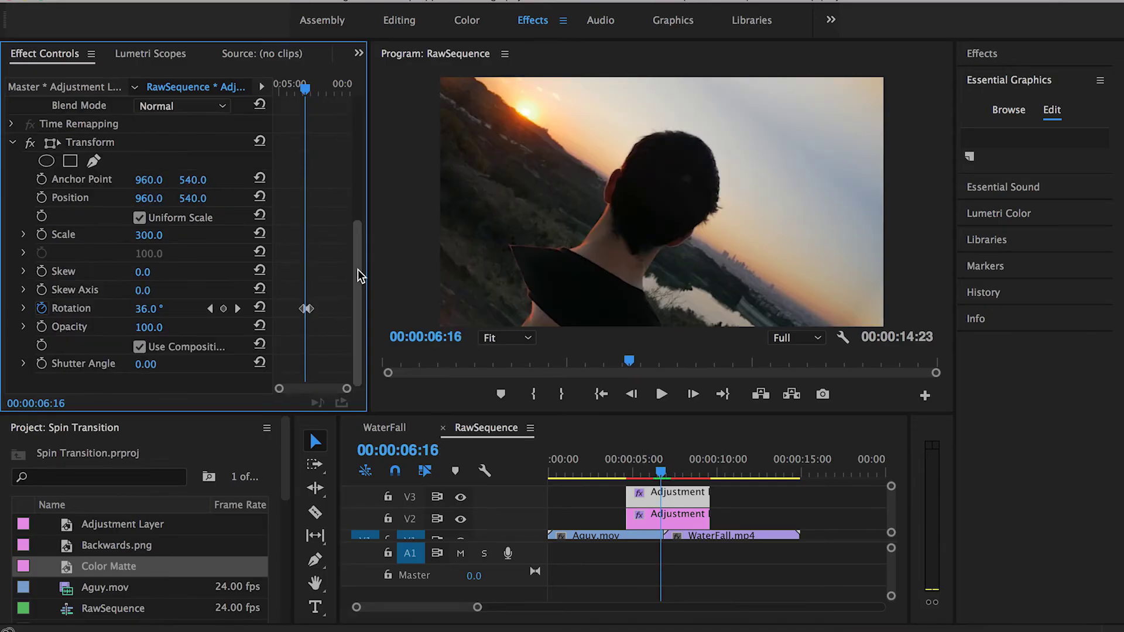
pyautogui.click(139, 347)
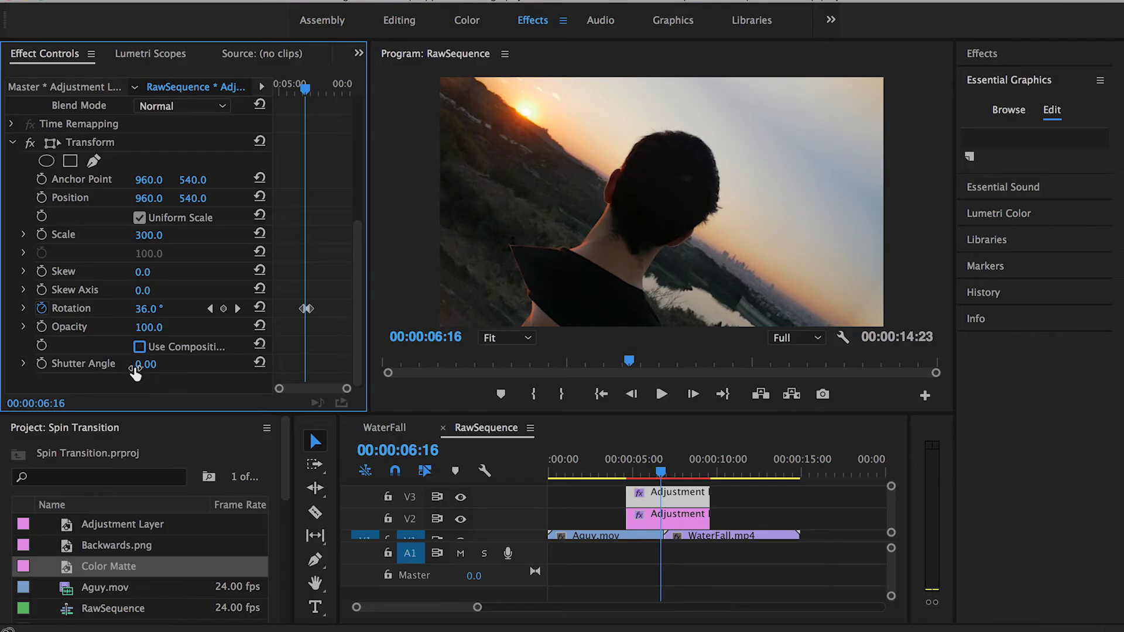
pyautogui.click(143, 365)
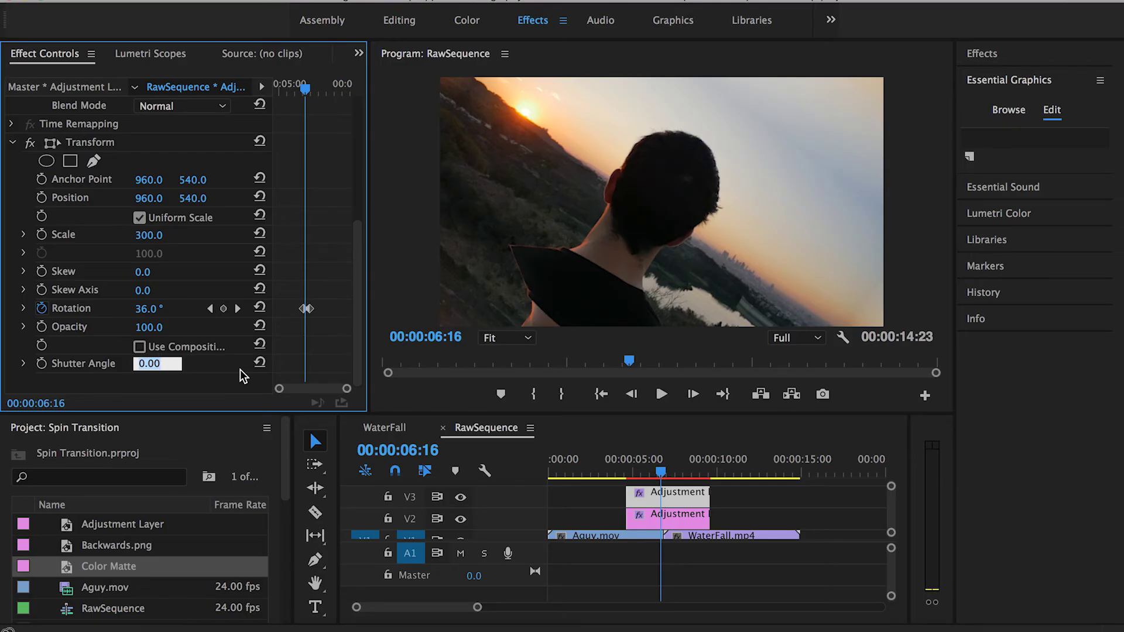
pyautogui.write('360')
pyautogui.press('Return')
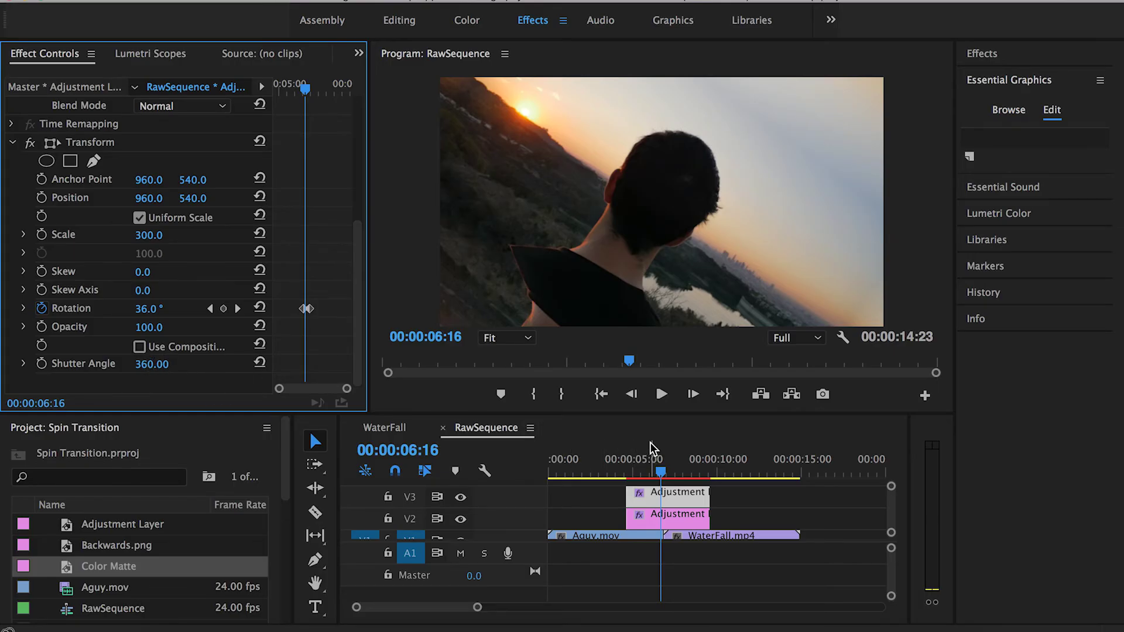
pyautogui.click(663, 461)
pyautogui.moveTo(663, 461); pyautogui.dragTo(664, 461)
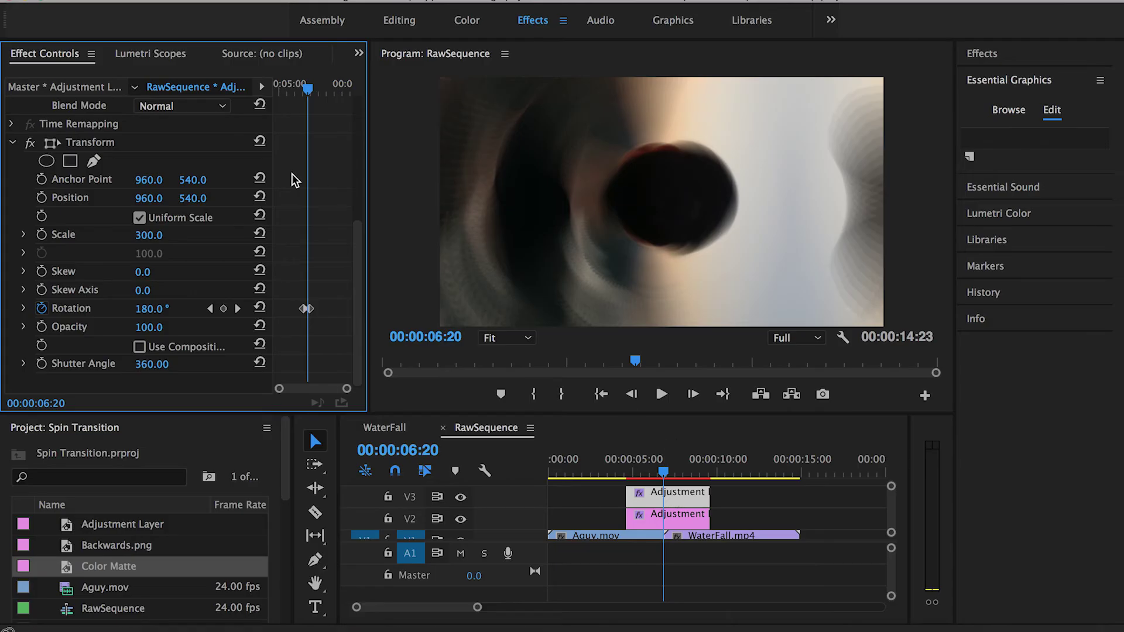
# Expand Rotation to reveal its value and velocity graphs.
pyautogui.click(24, 308)
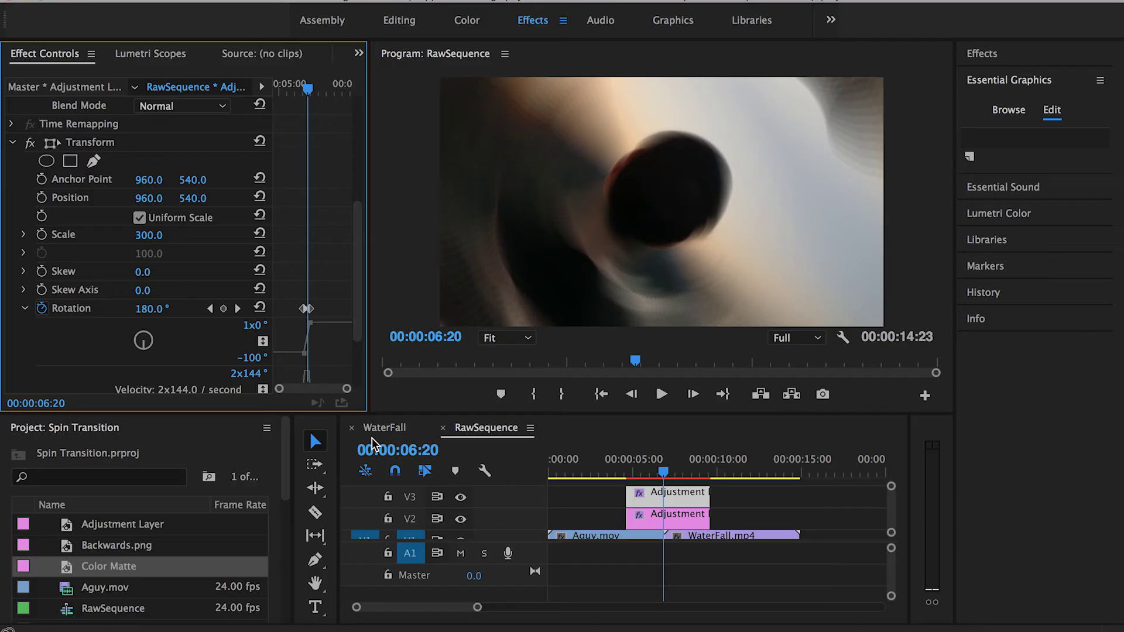
pyautogui.scroll(-2, 230, 340)
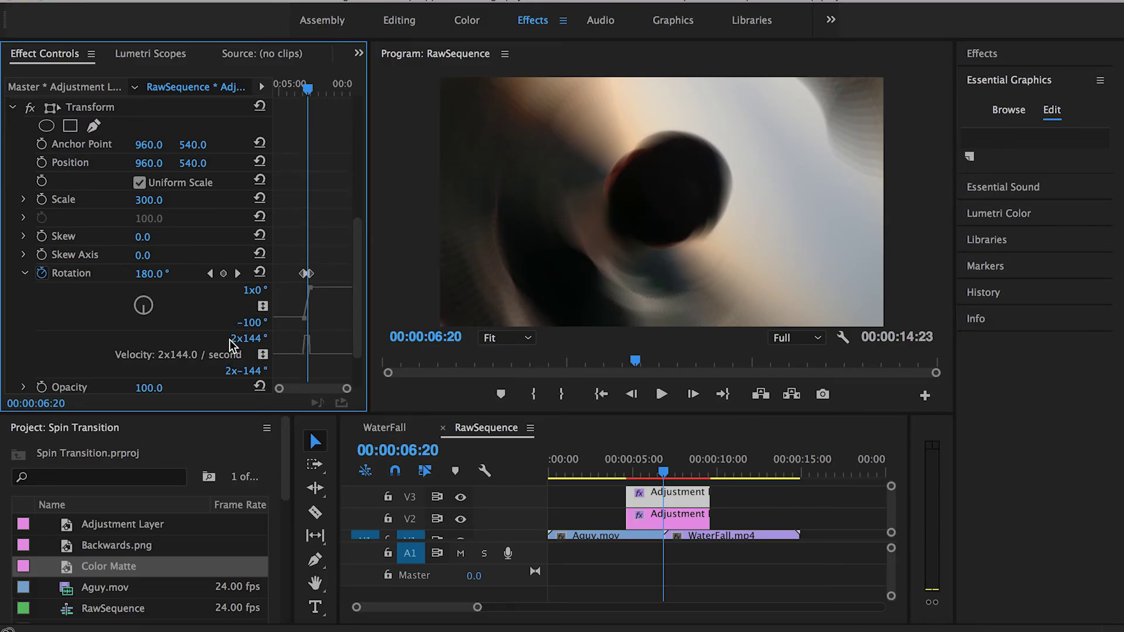
pyautogui.scroll(2, 305, 343)
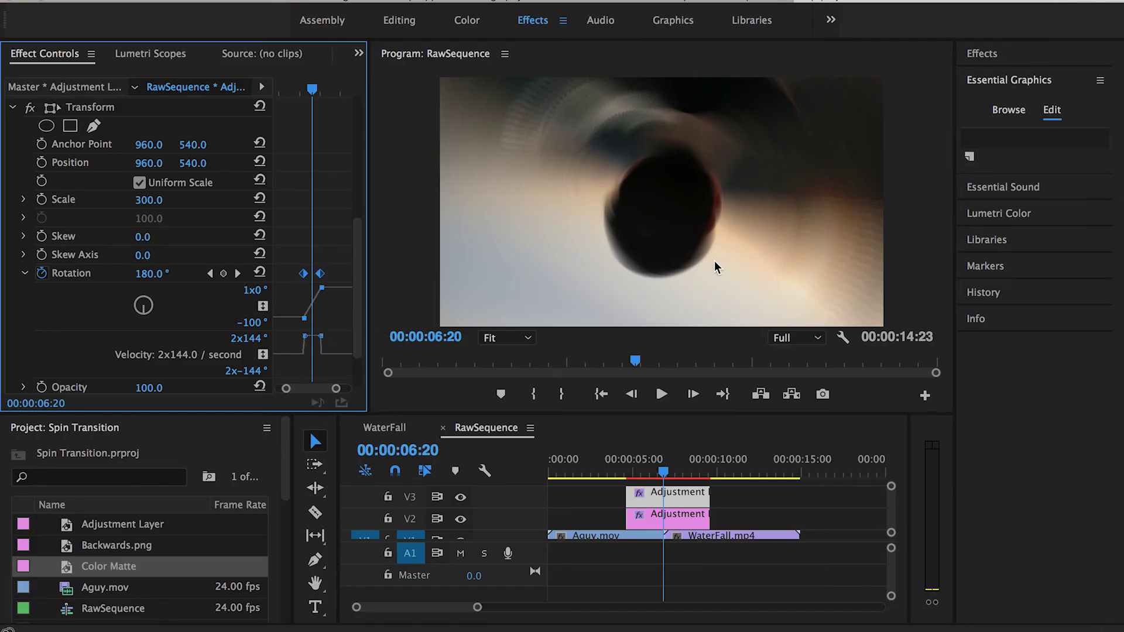
# Play and scrub the spin, then marquee-select both Rotation keyframes.
pyautogui.click(654, 472)
pyautogui.press('space')
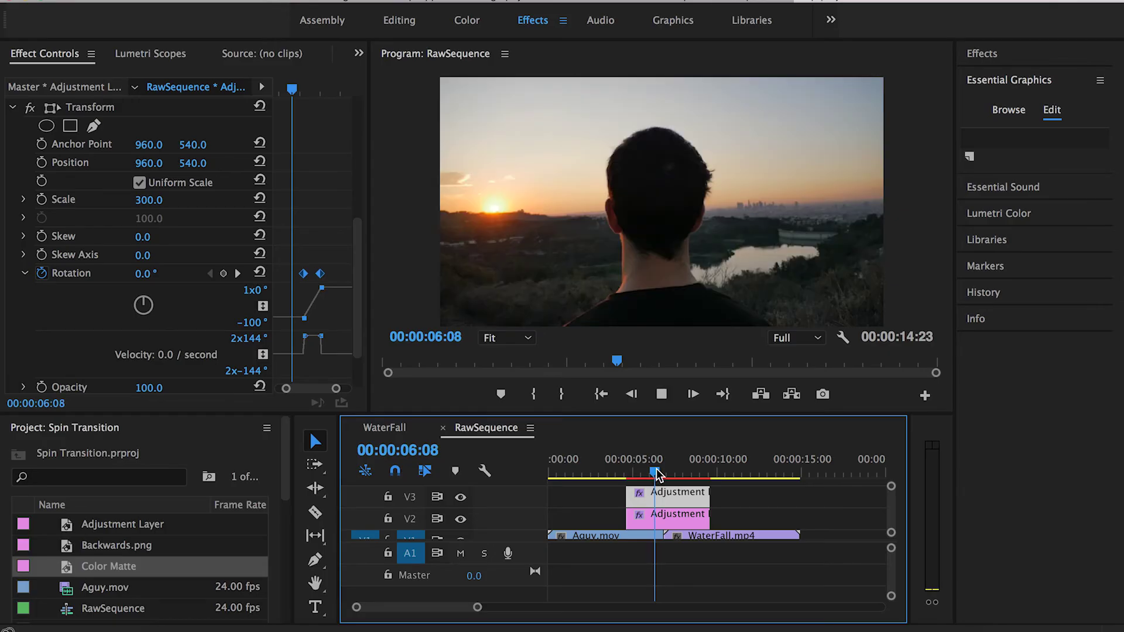
pyautogui.moveTo(656, 472); pyautogui.dragTo(666, 472)
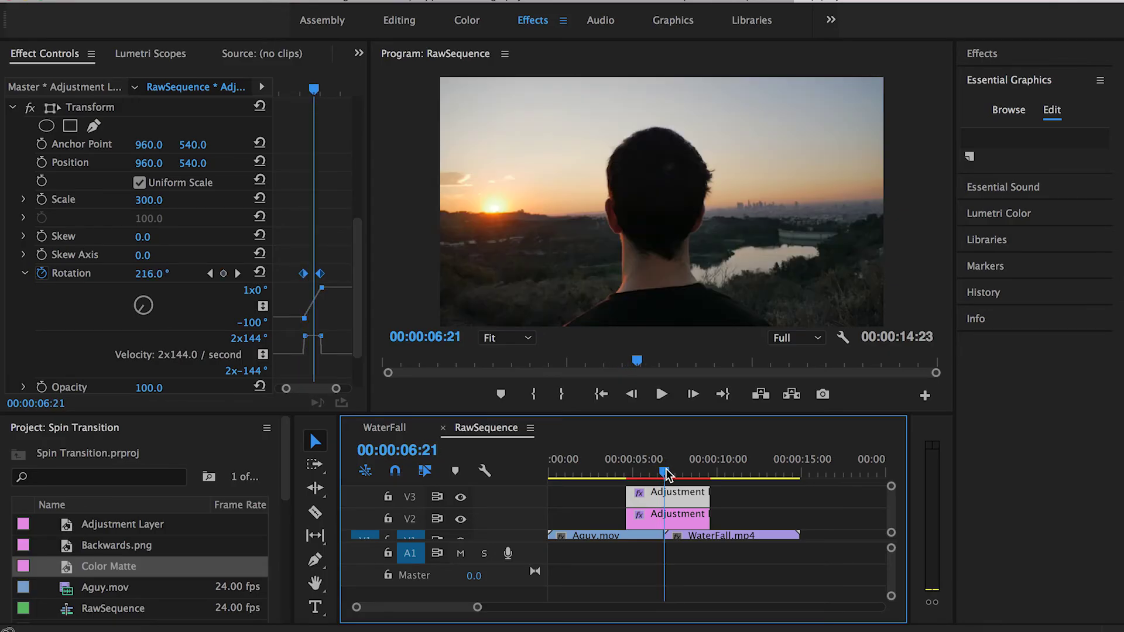
pyautogui.click(326, 254)
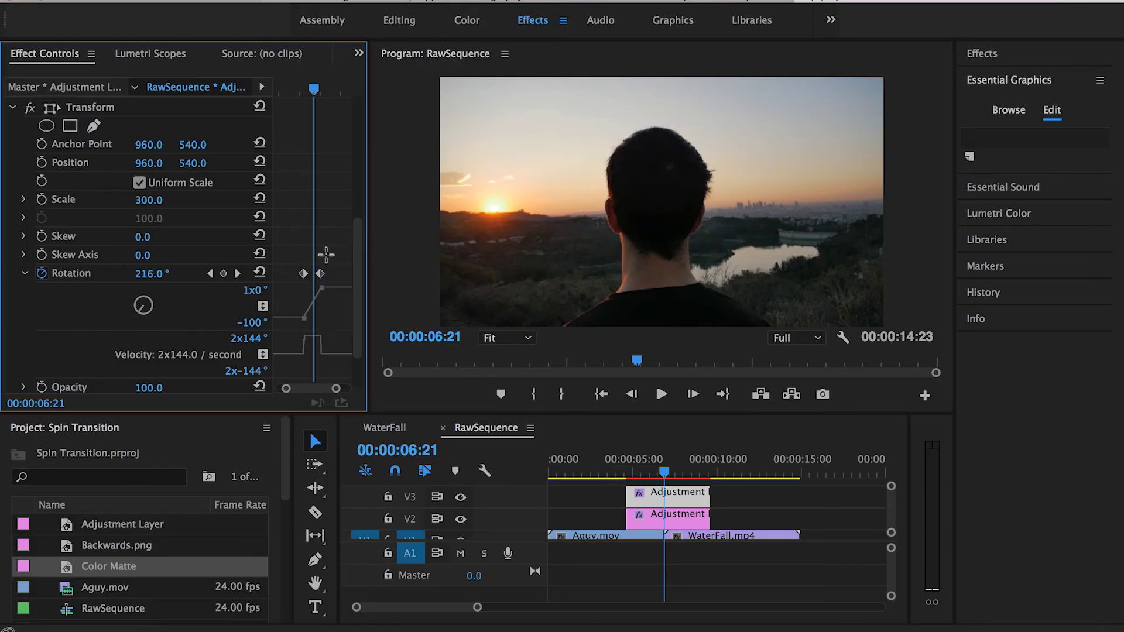
pyautogui.moveTo(327, 255); pyautogui.dragTo(300, 280)
# Set both Rotation keyframes to Bezier and drag the velocity handles to steepen the ease.
pyautogui.rightClick(304, 279)
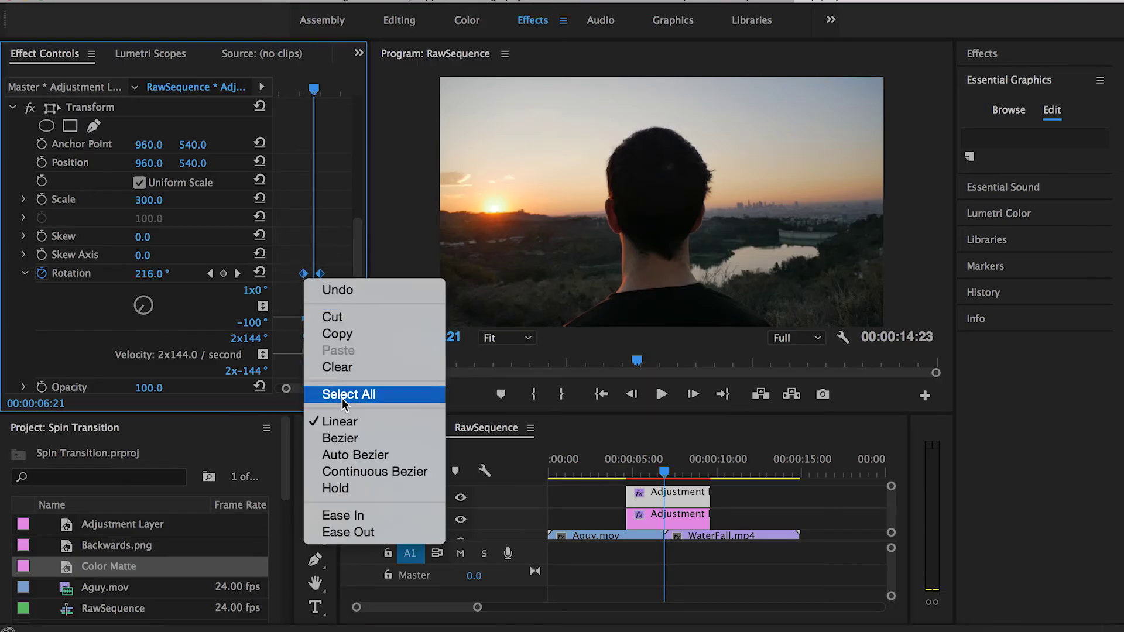
pyautogui.click(344, 439)
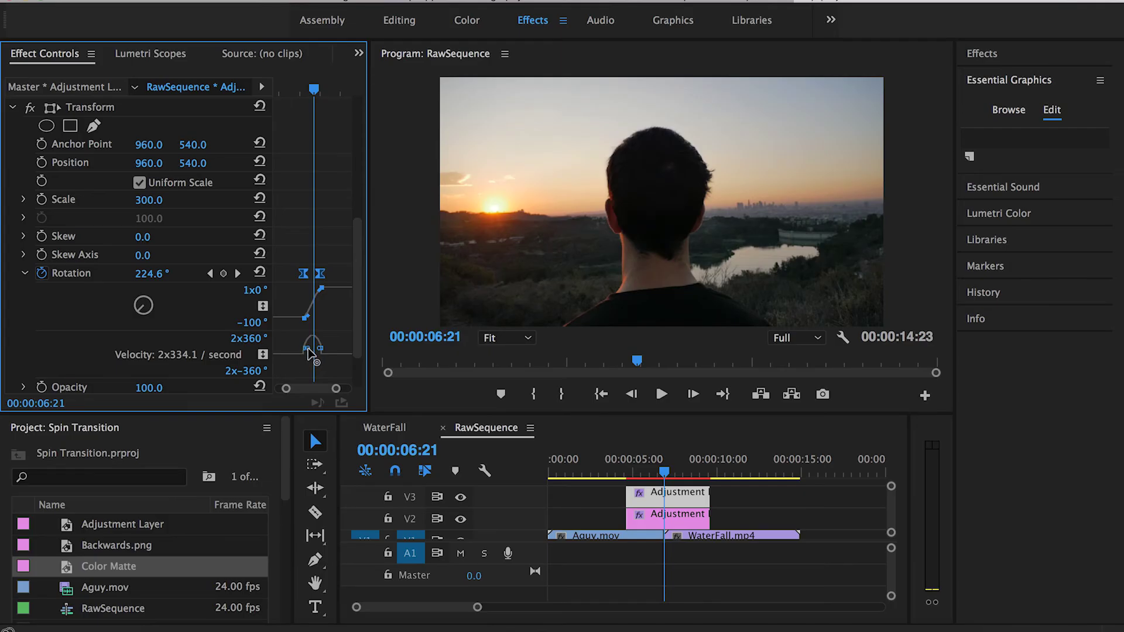
pyautogui.scroll(3, 310, 352)
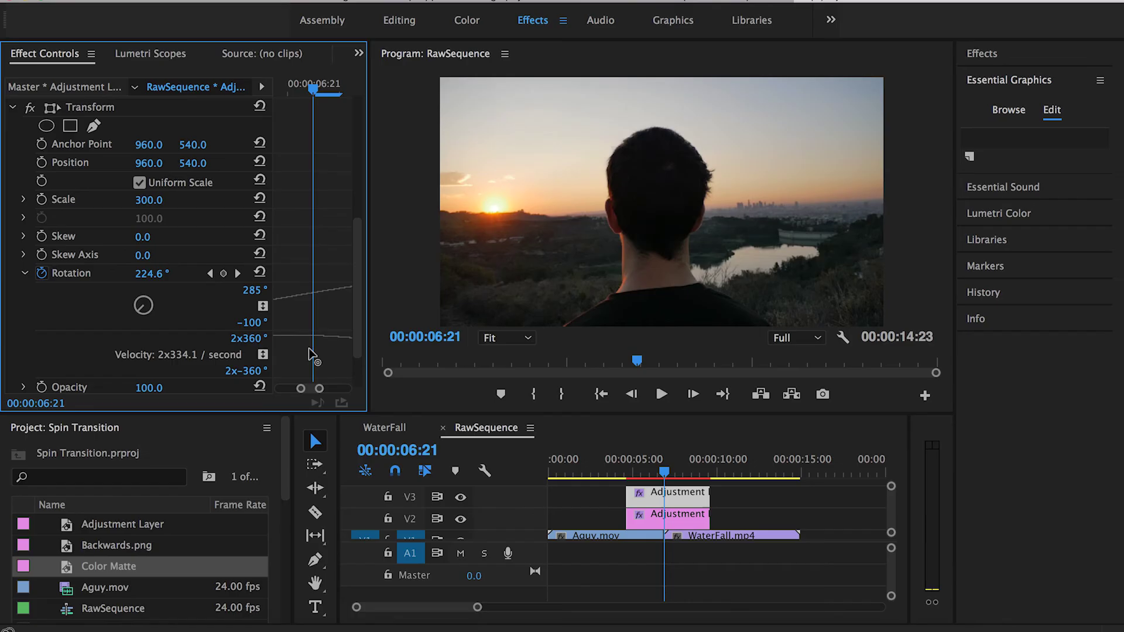
pyautogui.scroll(1, 311, 352)
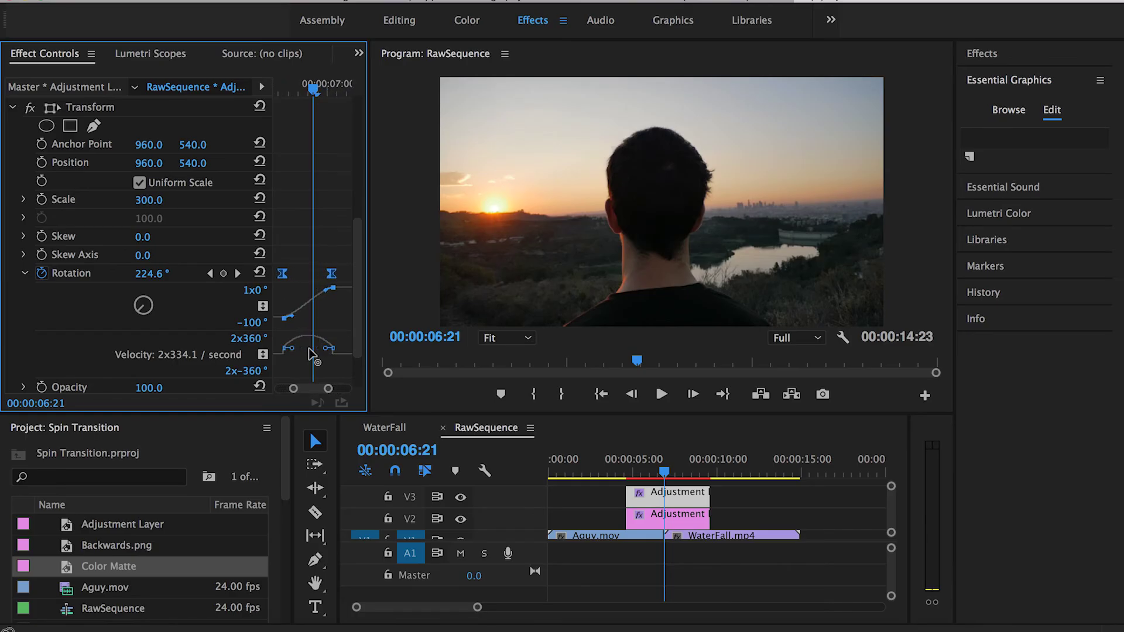
pyautogui.moveTo(293, 349); pyautogui.dragTo(316, 355)
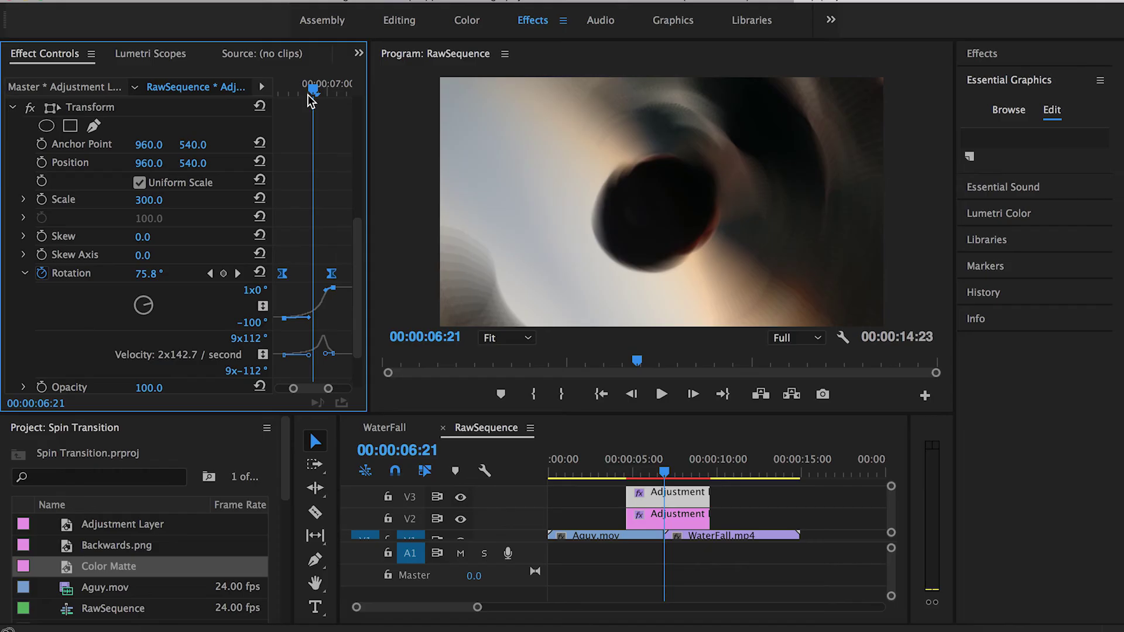
pyautogui.moveTo(315, 88); pyautogui.dragTo(324, 88)
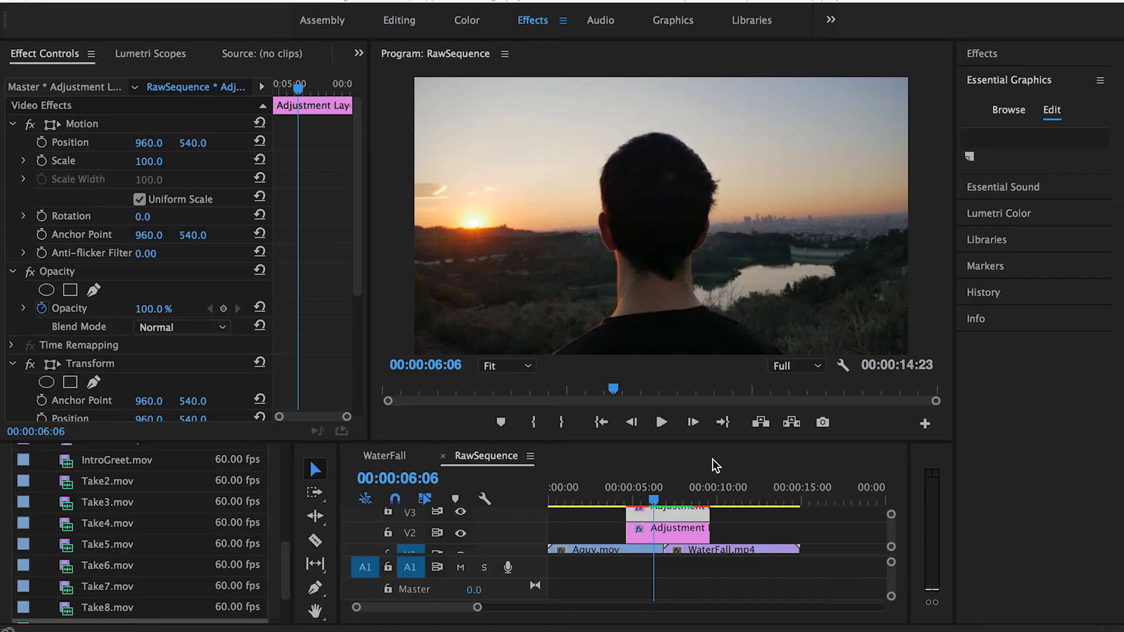
# Play back and scrub across the cut to review the Bezier-eased spin transition.
pyautogui.click(656, 501)
pyautogui.press('space')
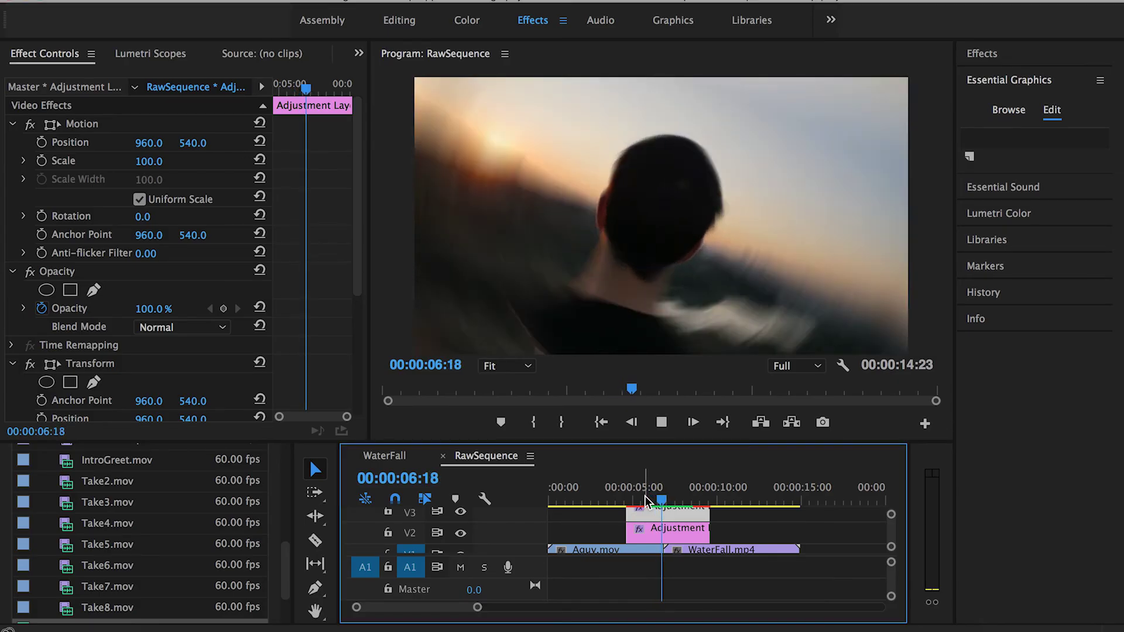
pyautogui.moveTo(656, 501)
pyautogui.mouseDown()
pyautogui.moveTo(669, 501)
pyautogui.moveTo(657, 502)
pyautogui.mouseUp()
pyautogui.press('space')
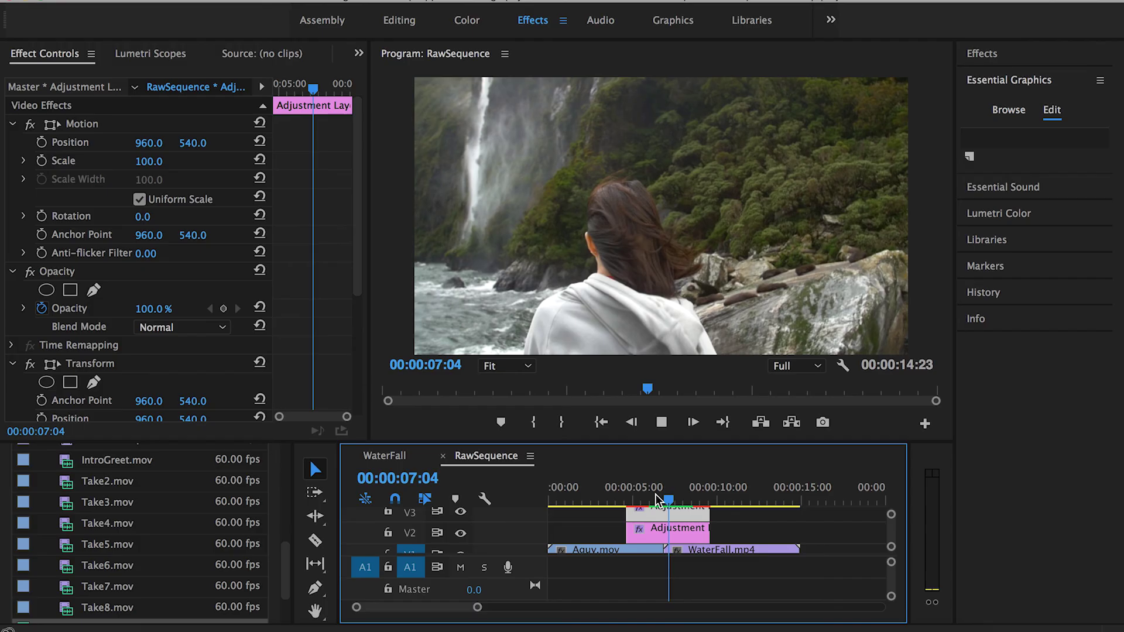
pyautogui.click(656, 501)
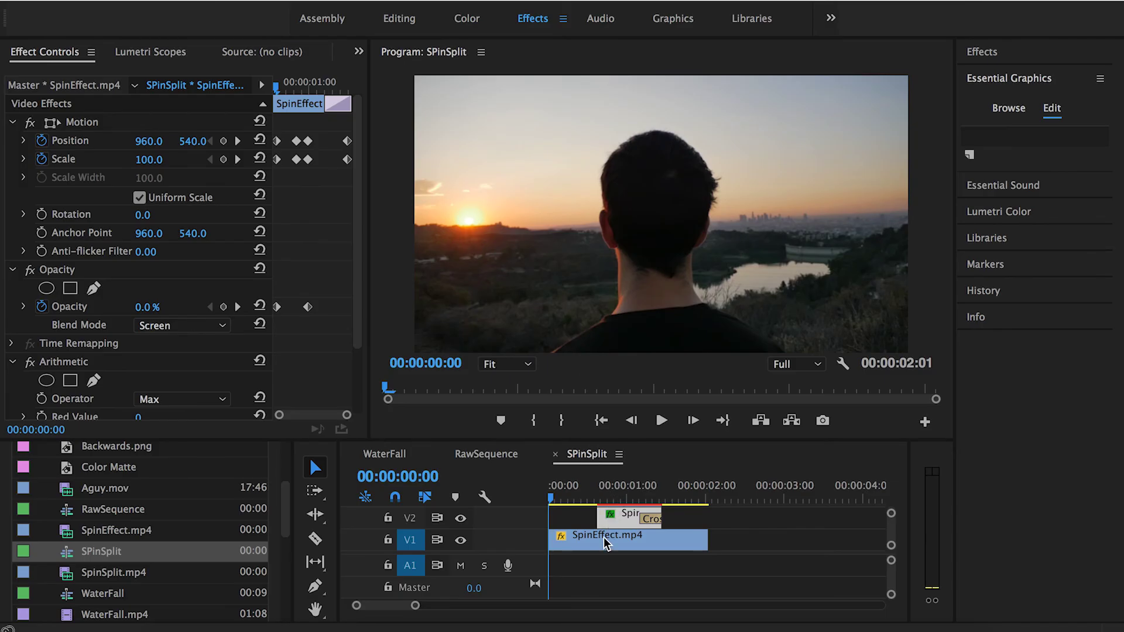
pyautogui.click(585, 546)
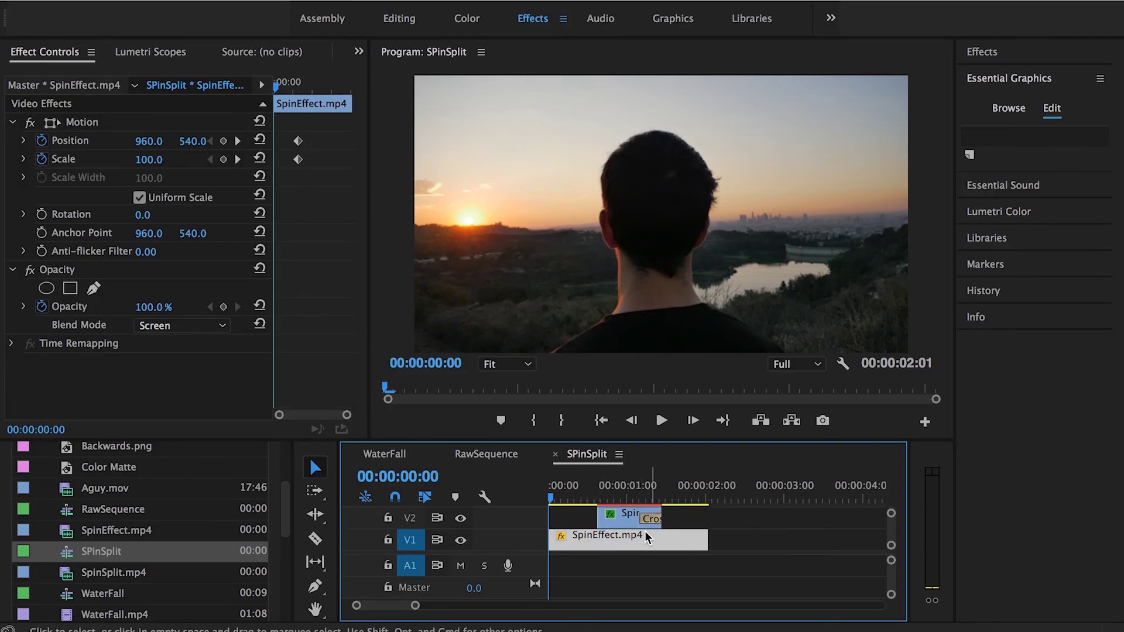
pyautogui.scroll(2, 642, 536)
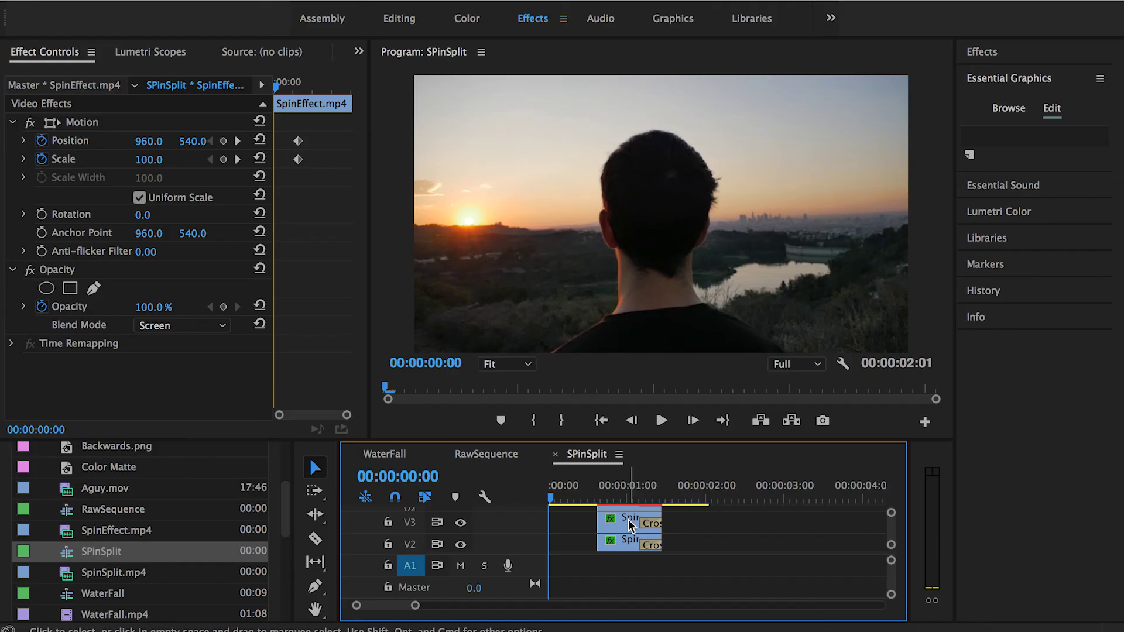
pyautogui.scroll(1, 629, 524)
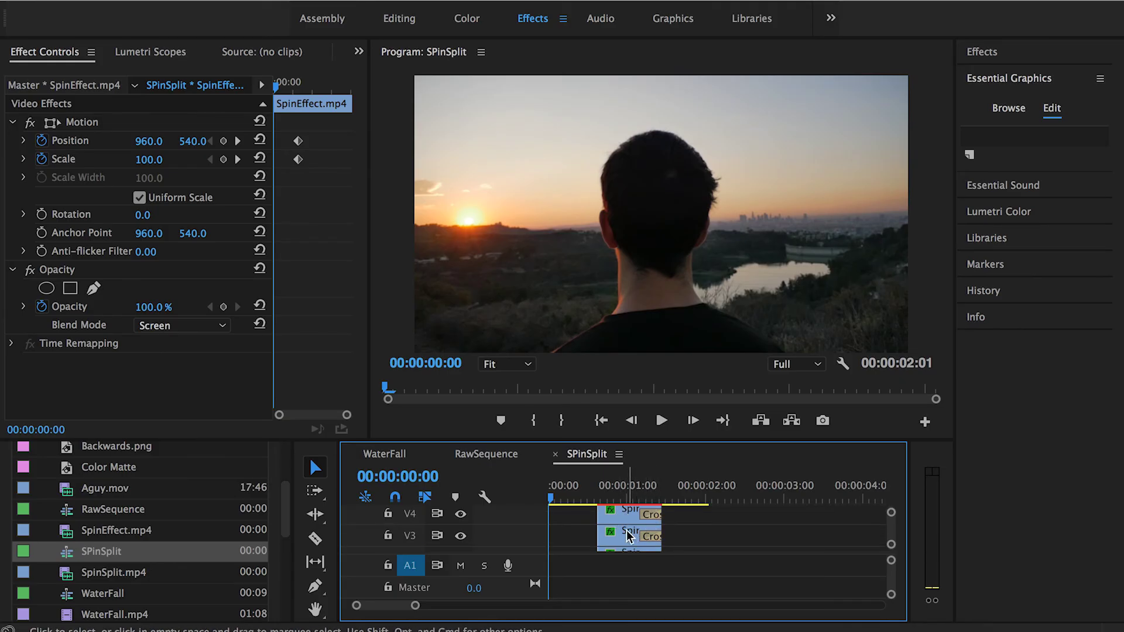
pyautogui.scroll(-1, 619, 530)
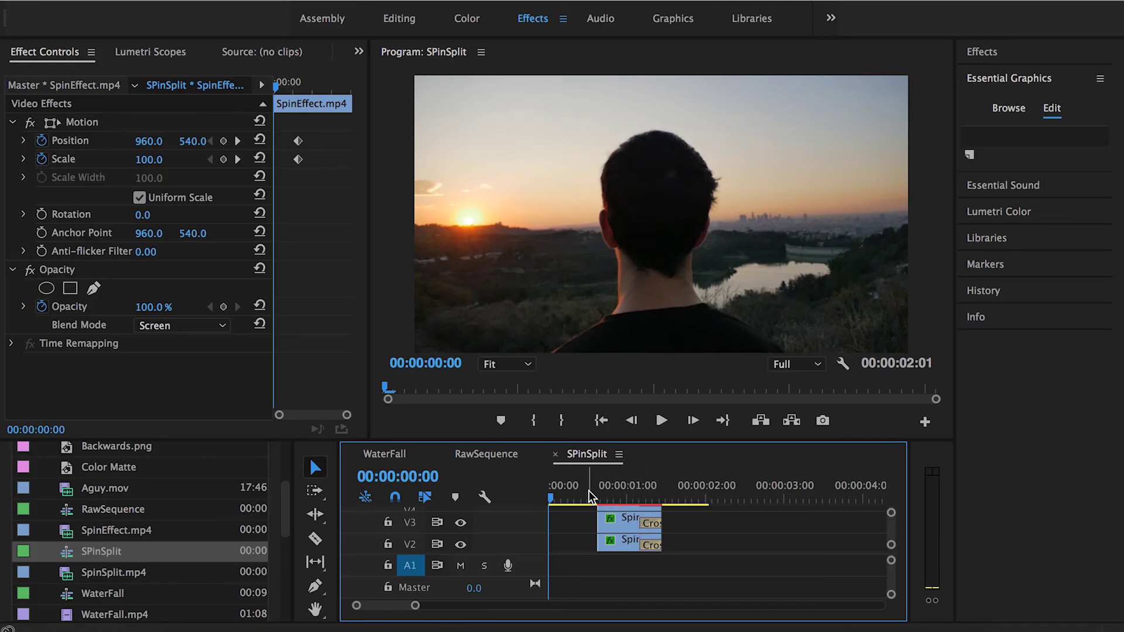
pyautogui.press('space')
pyautogui.click(572, 492)
pyautogui.press('space')
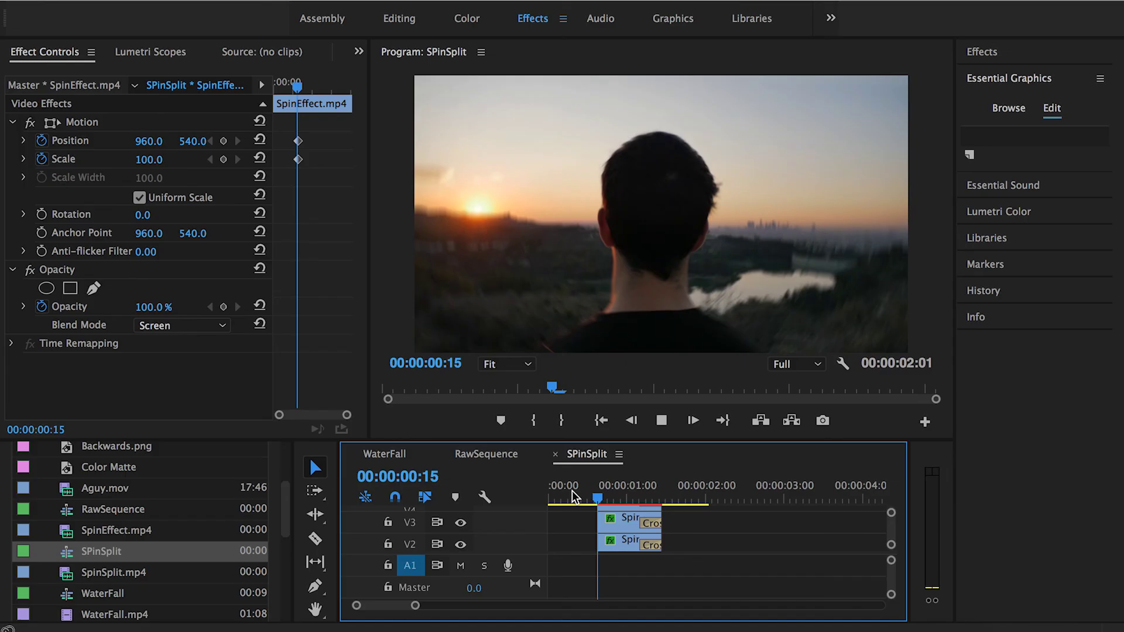
pyautogui.click(571, 491)
pyautogui.click(571, 491)
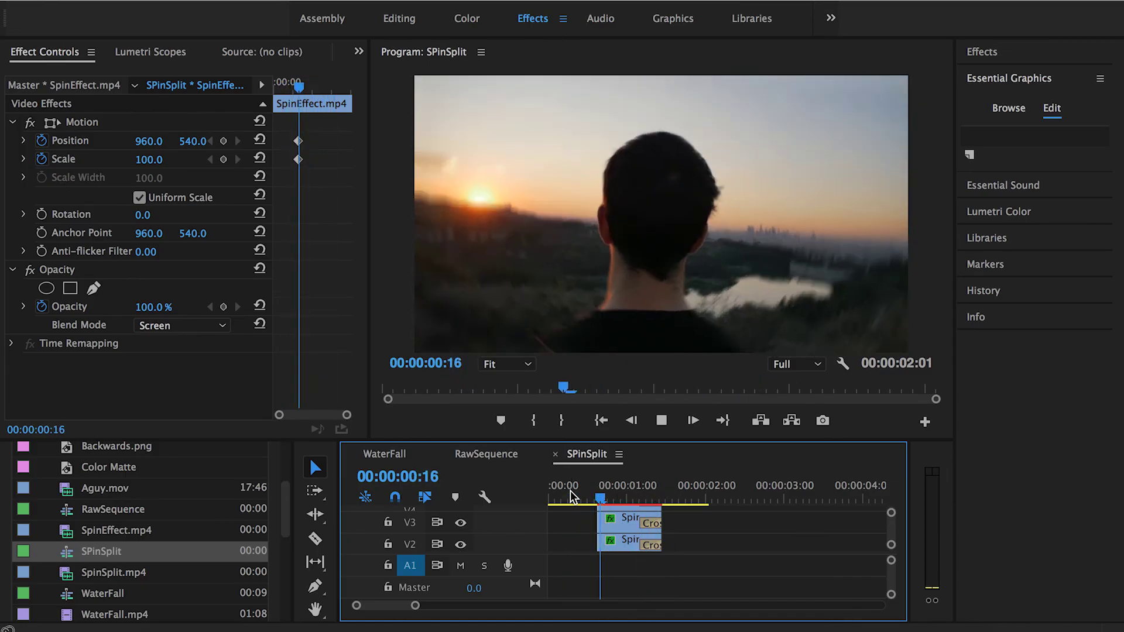
pyautogui.click(568, 491)
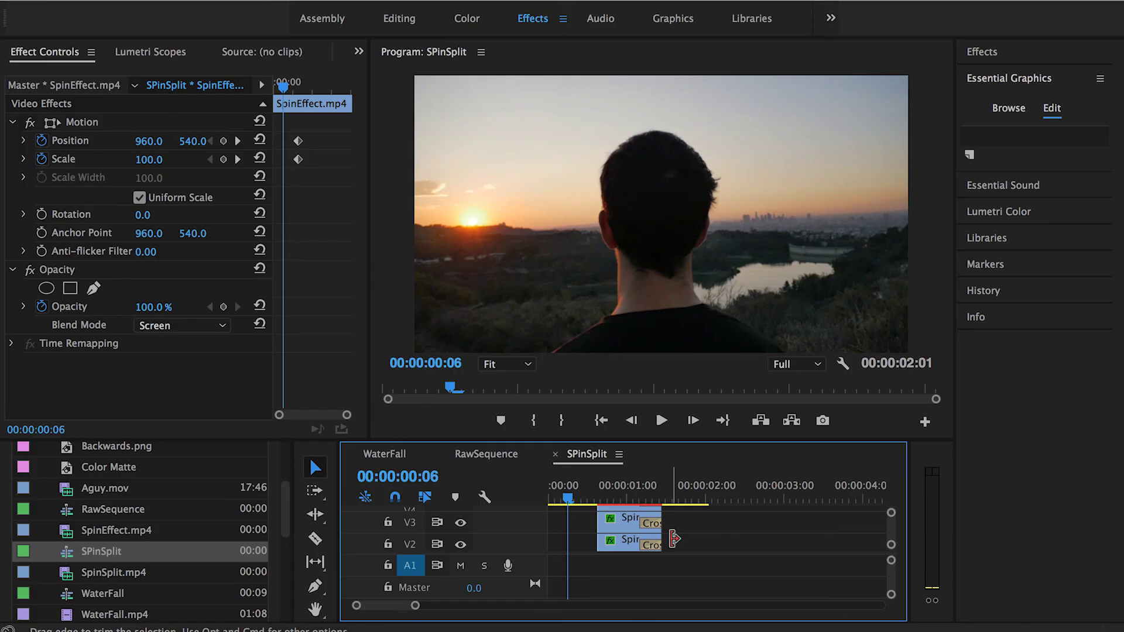
pyautogui.click(625, 306)
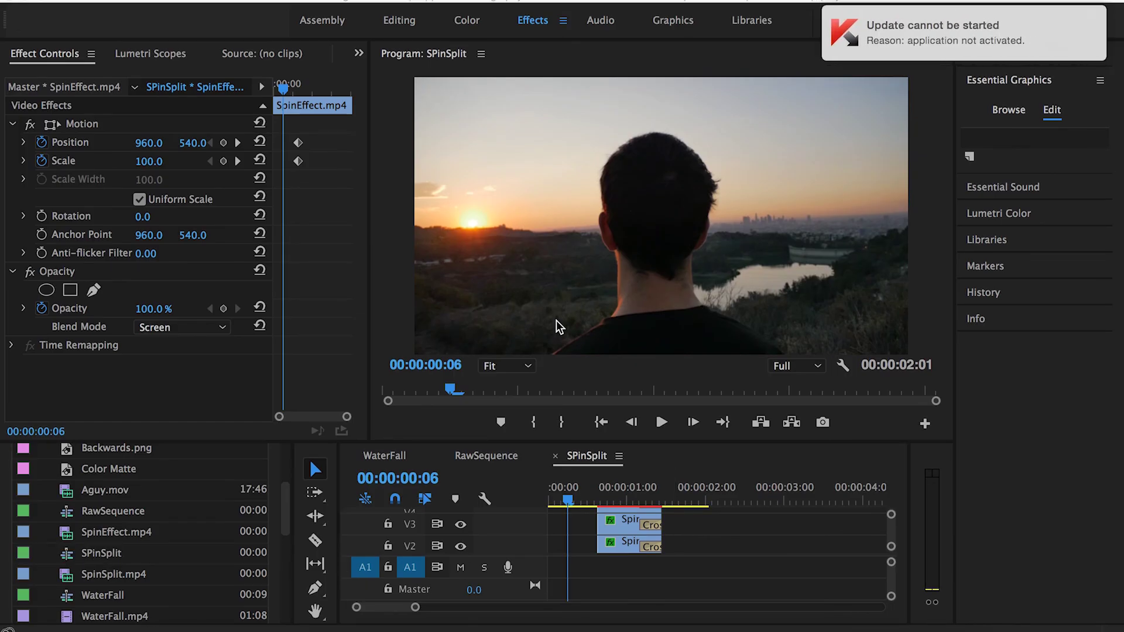